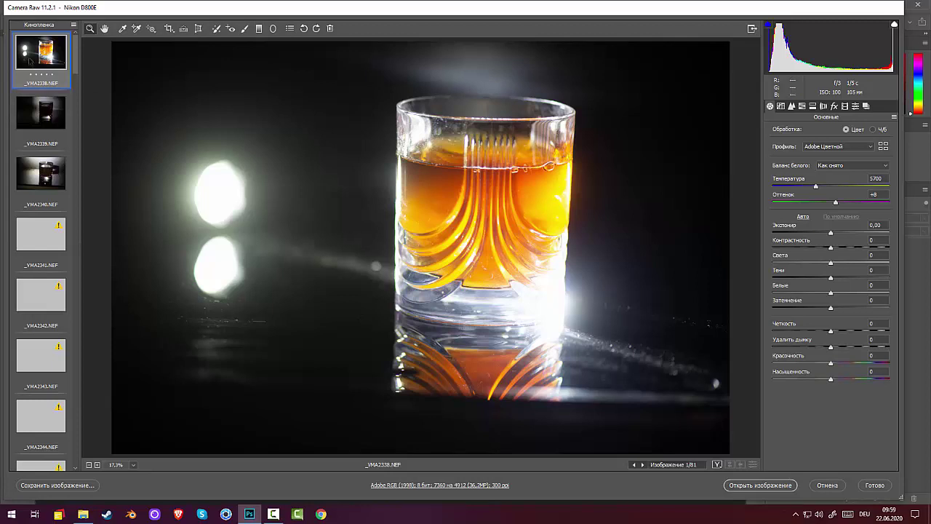
Step: Review the glass photos from _VMA2339.NEF through _VMA2347.NEF one by one, comparing their backlighting and garland bokeh
click(48, 130)
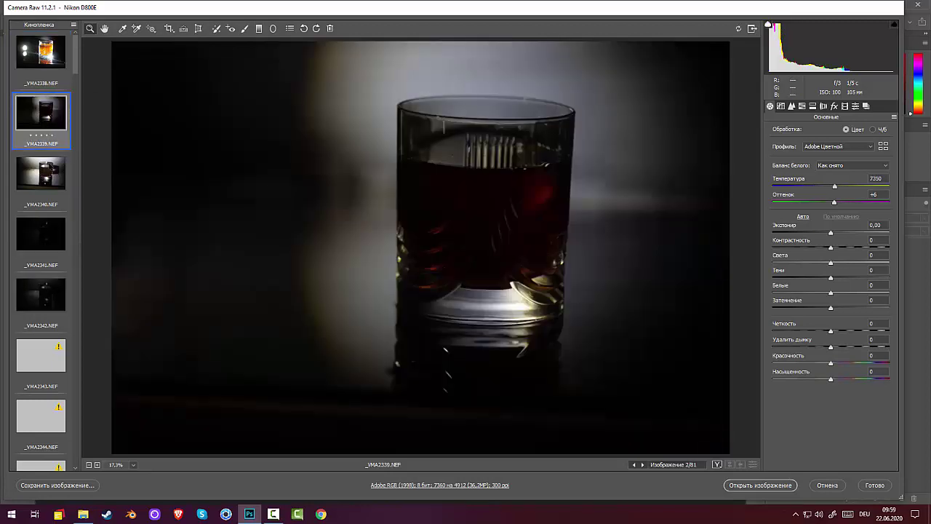
click(41, 175)
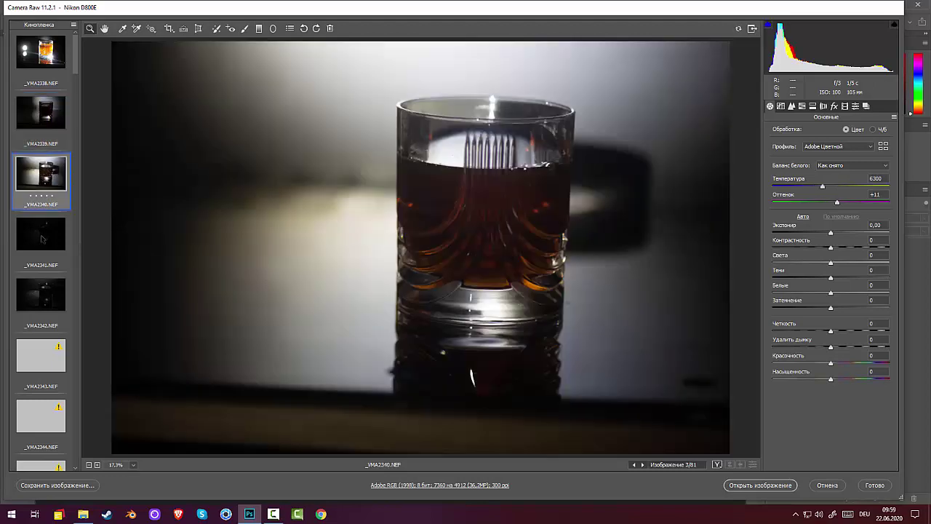
click(41, 240)
click(42, 303)
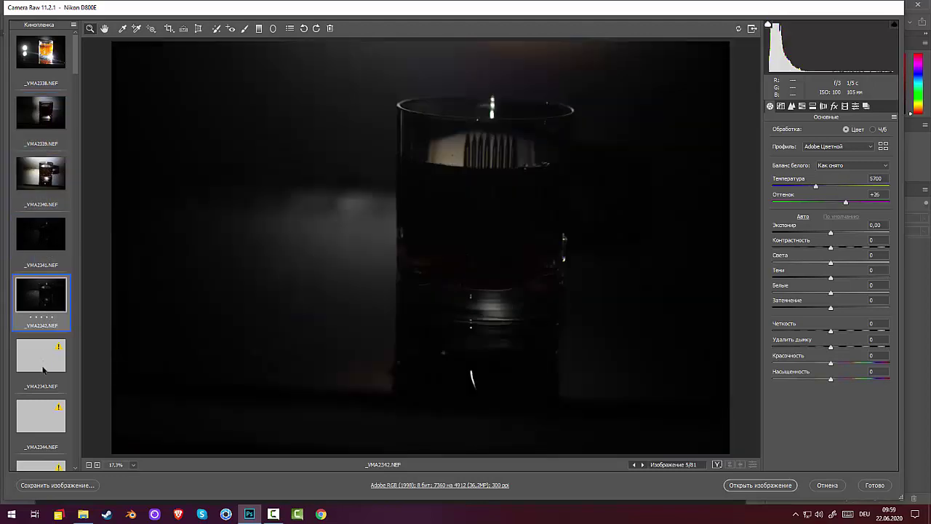
click(43, 359)
click(44, 421)
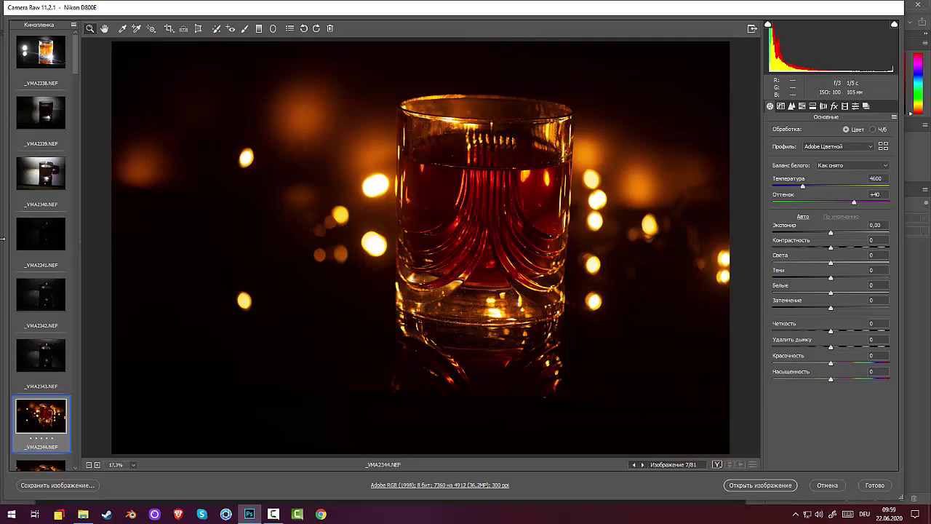
drag(76, 59, 75, 83)
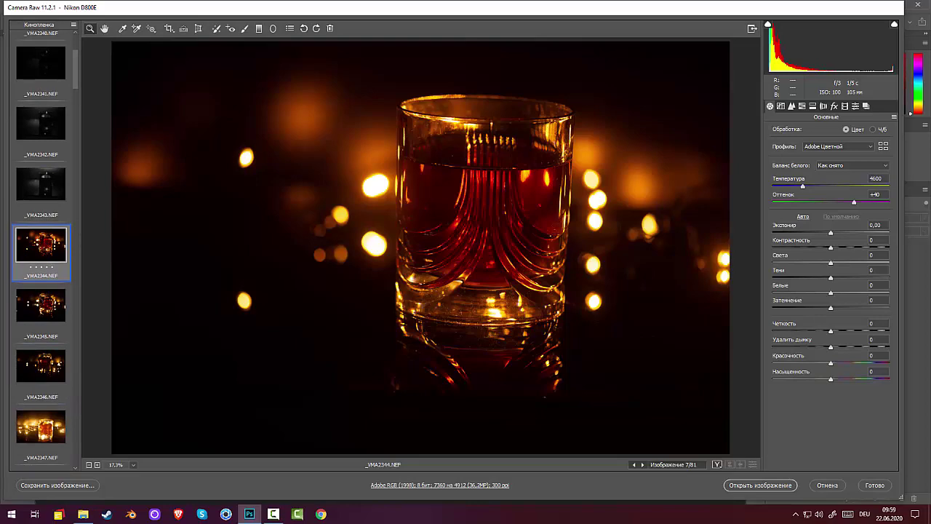
click(41, 302)
click(39, 368)
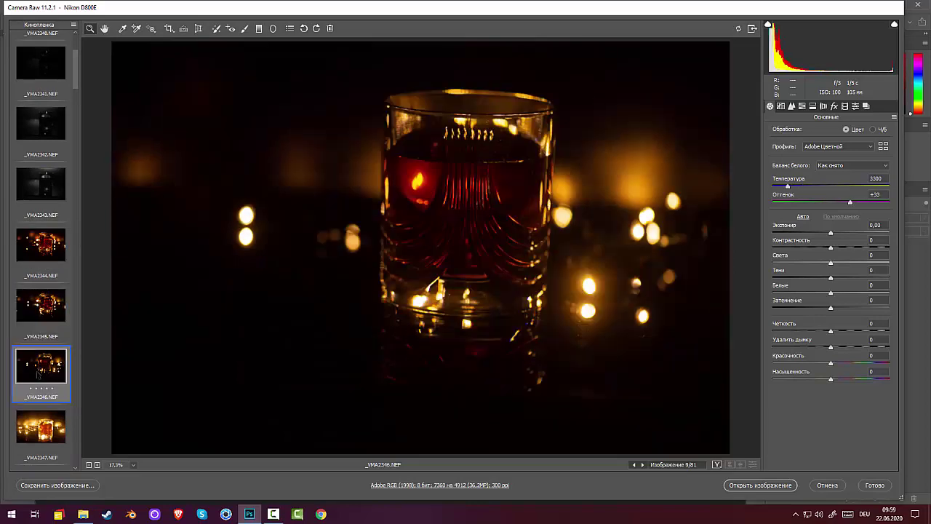
click(41, 428)
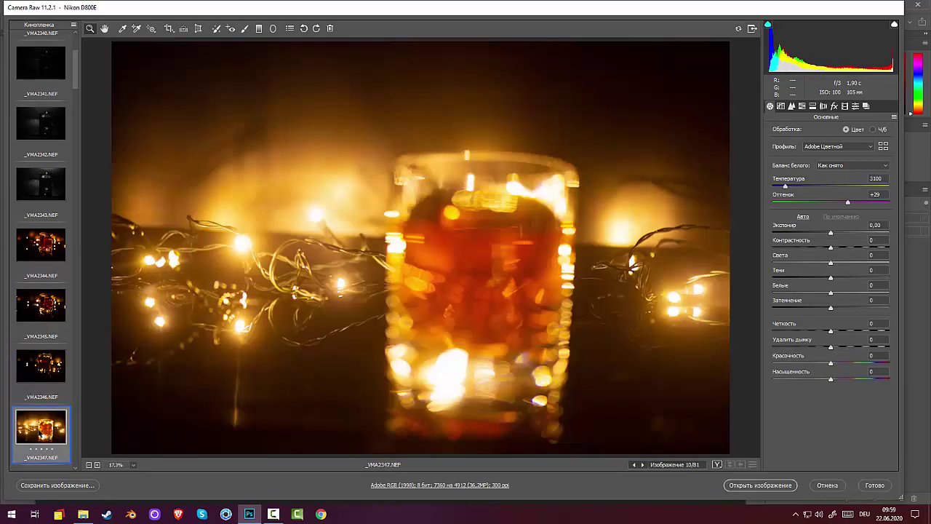
Step: Open _VMA2359.NEF and set its exposure to +0.40 and its contrast to +25
scroll(43, 332, down, 5)
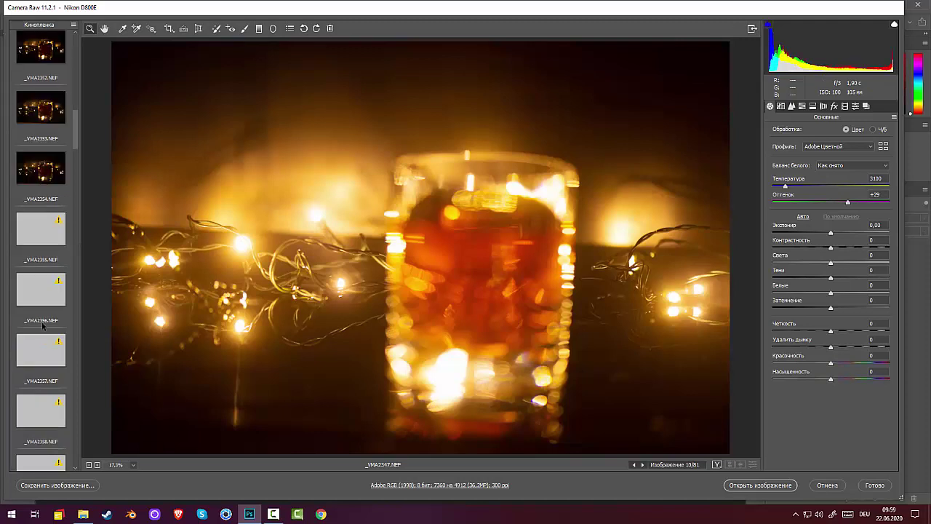
scroll(46, 211, down, 5)
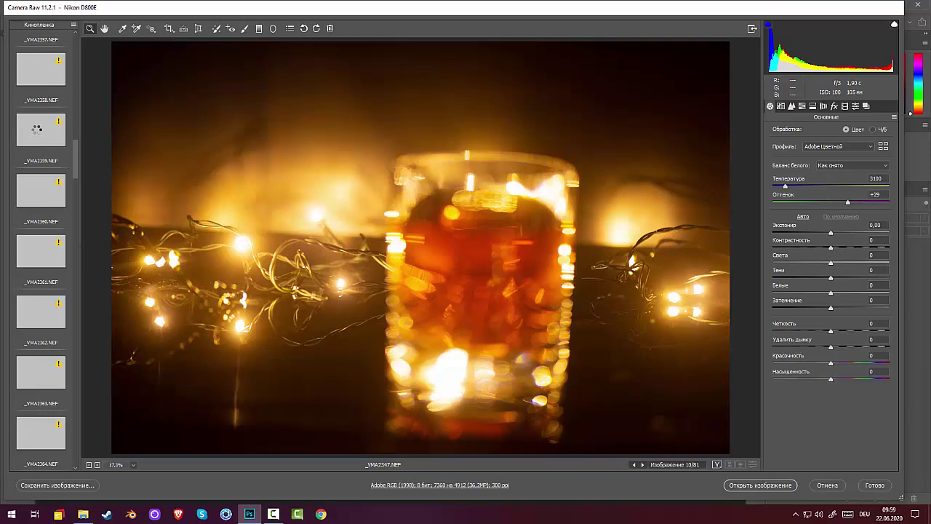
click(36, 129)
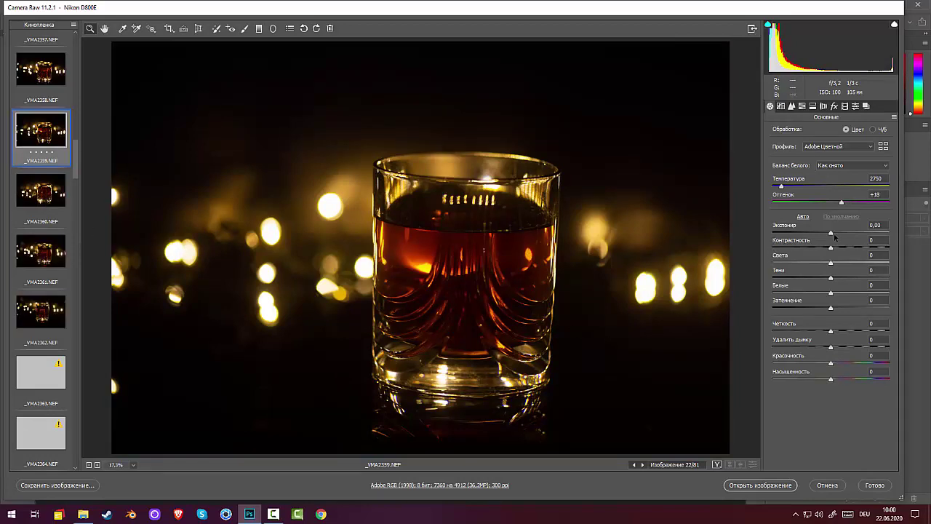
drag(832, 235, 847, 246)
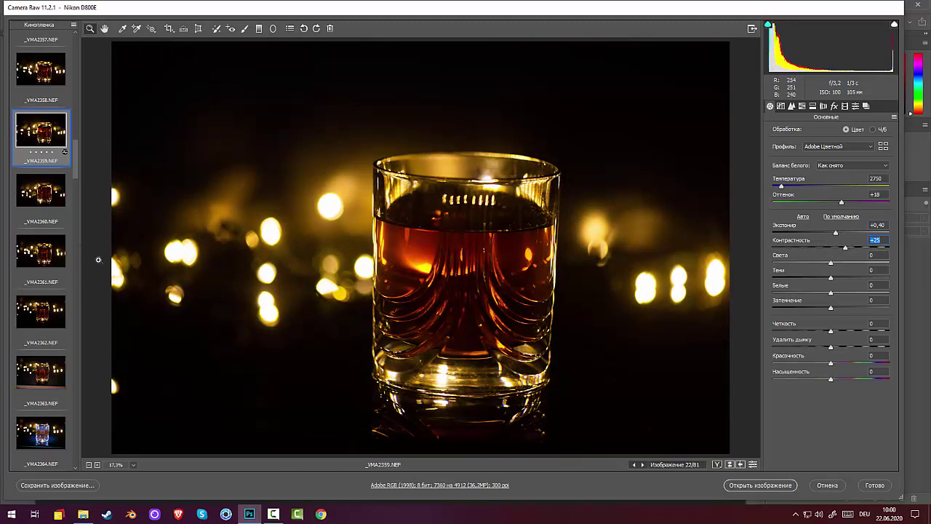
Step: Compare the blue-lit glass shots between _VMA2364.NEF and _VMA2376.NEF, examining the light on the glass and background
drag(76, 172, 74, 188)
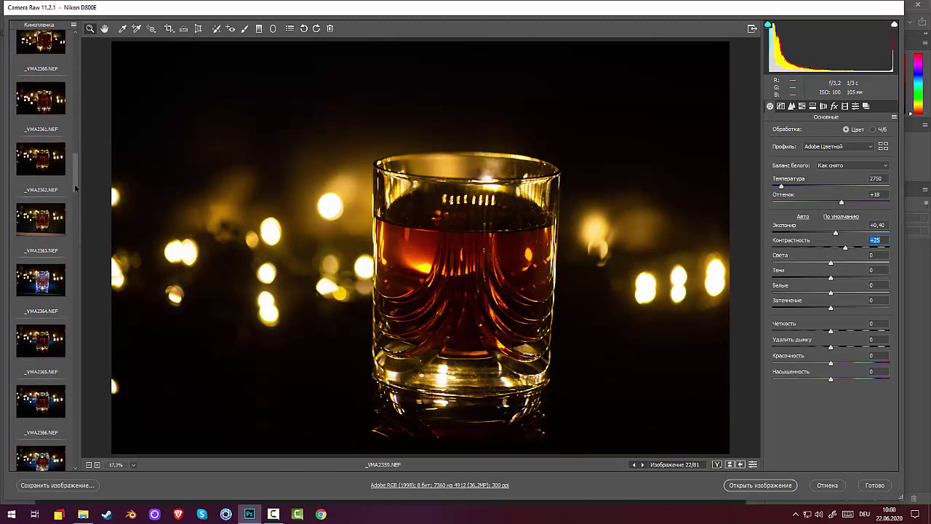
click(41, 280)
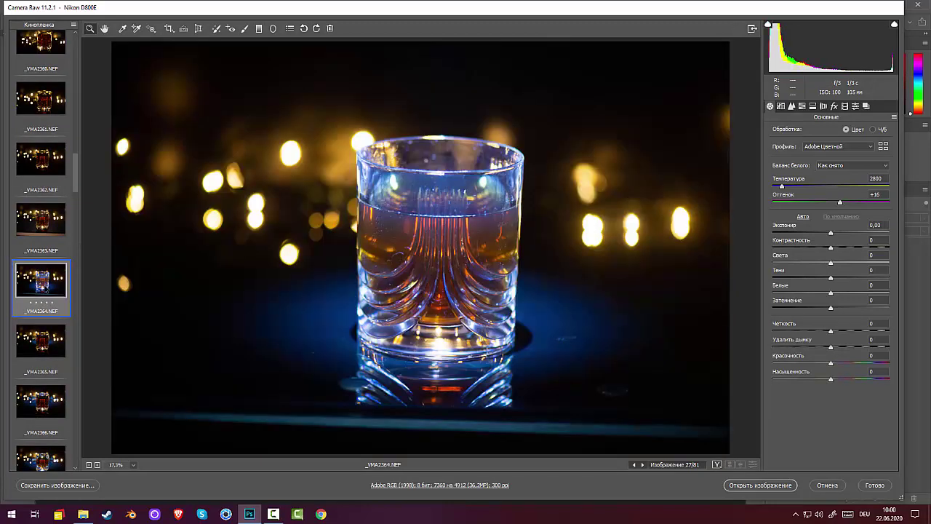
click(40, 341)
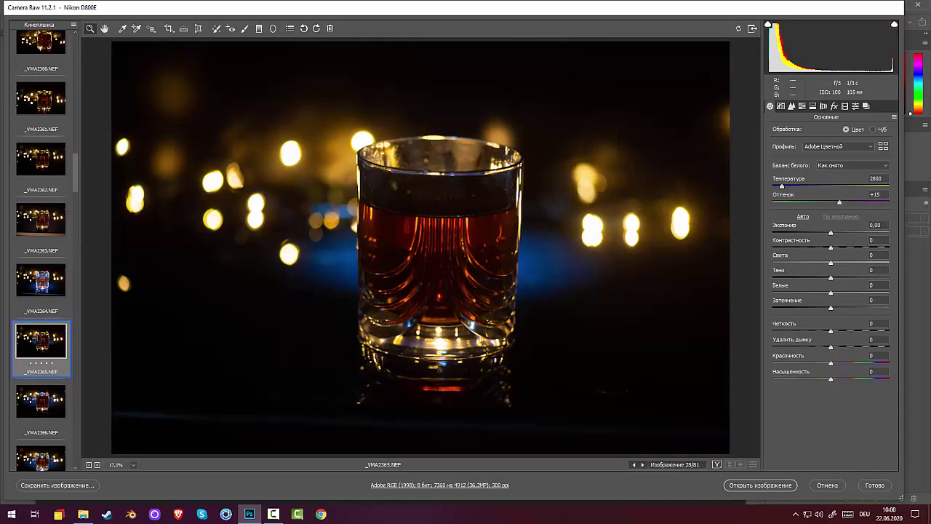
scroll(75, 191, down, 3)
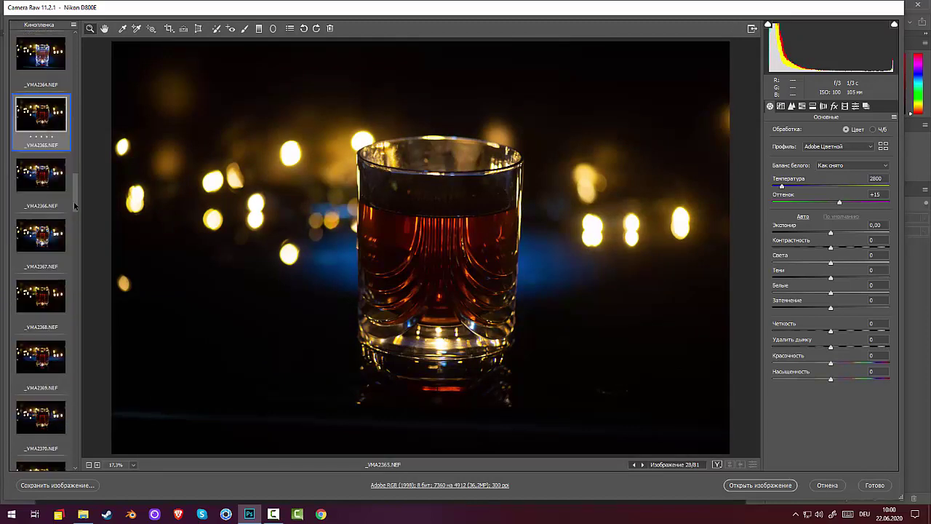
click(37, 245)
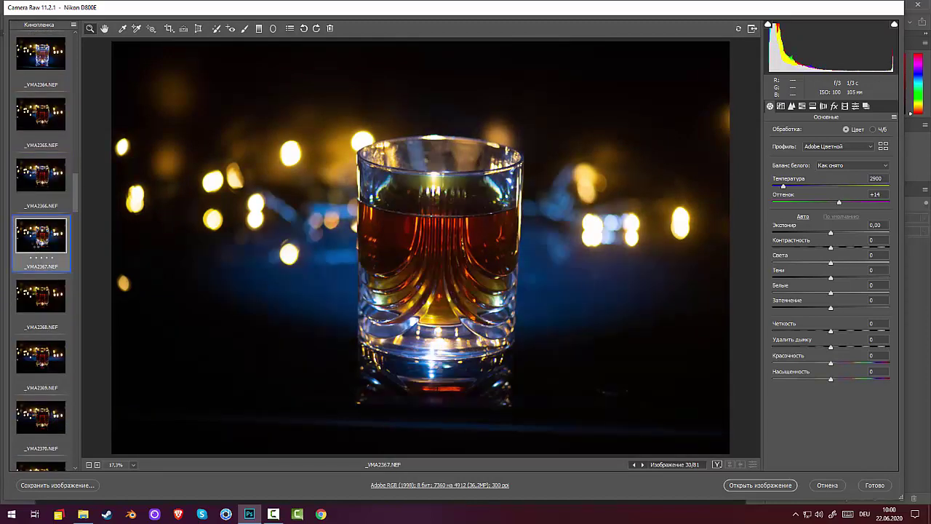
click(43, 184)
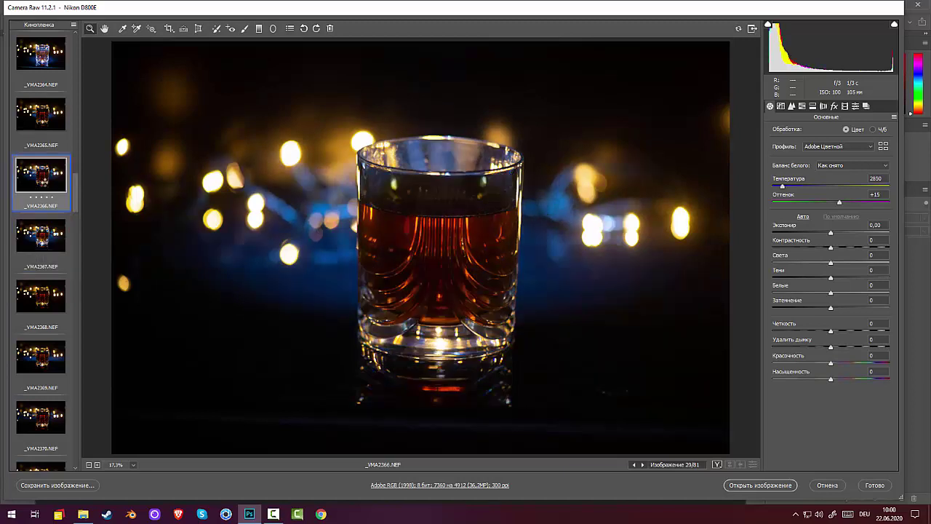
click(35, 355)
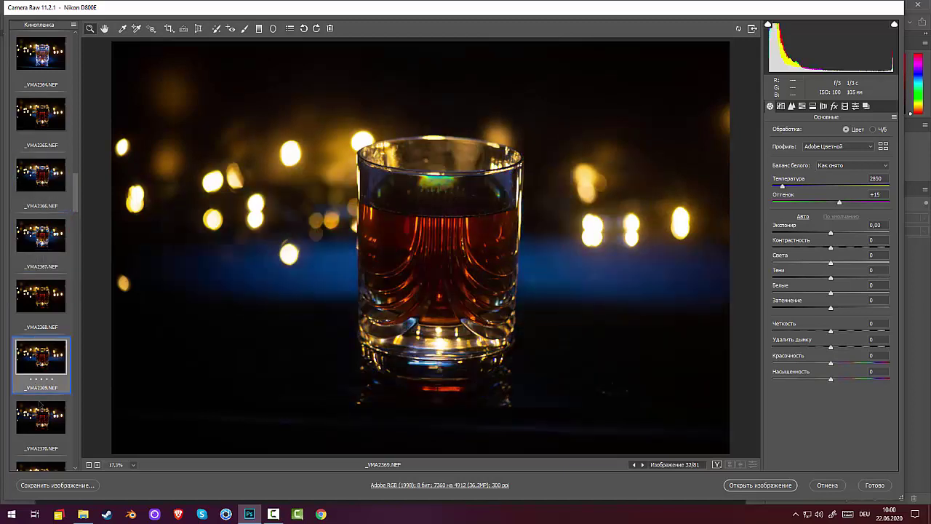
click(41, 417)
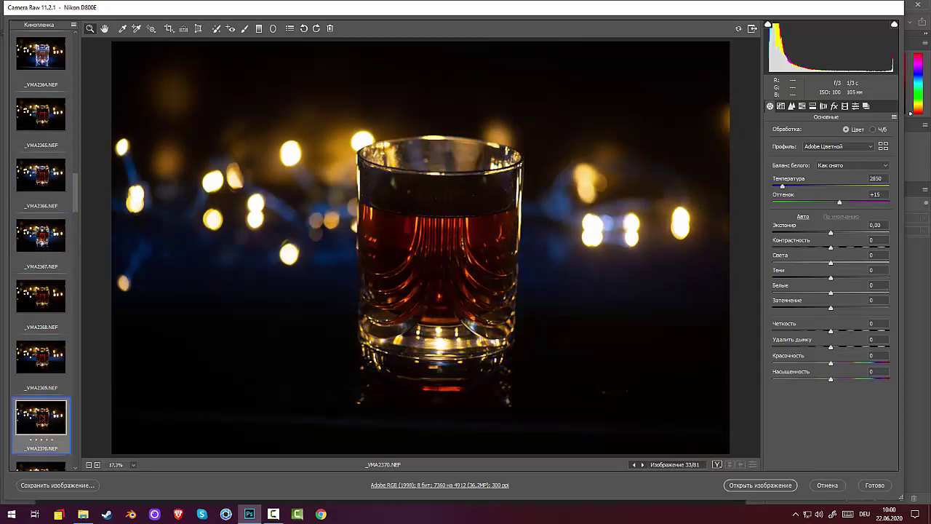
scroll(44, 406, down, 5)
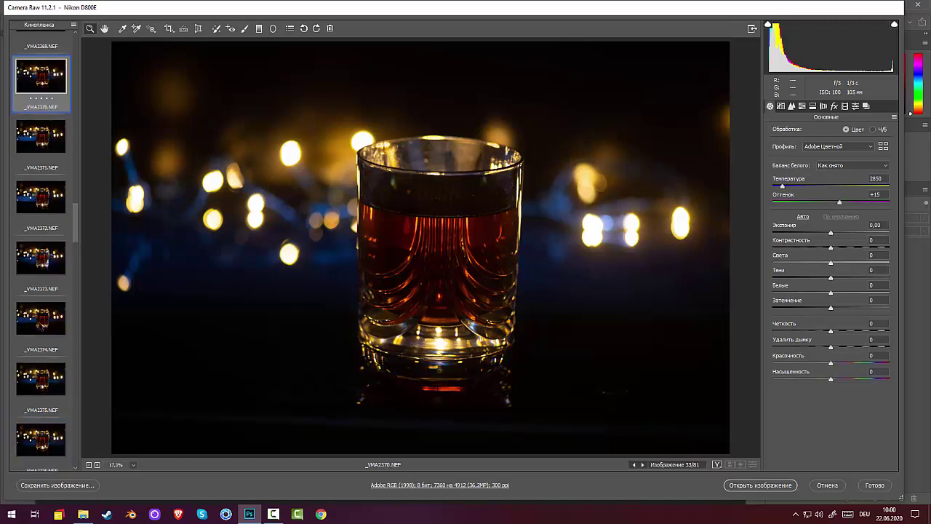
click(41, 320)
click(42, 444)
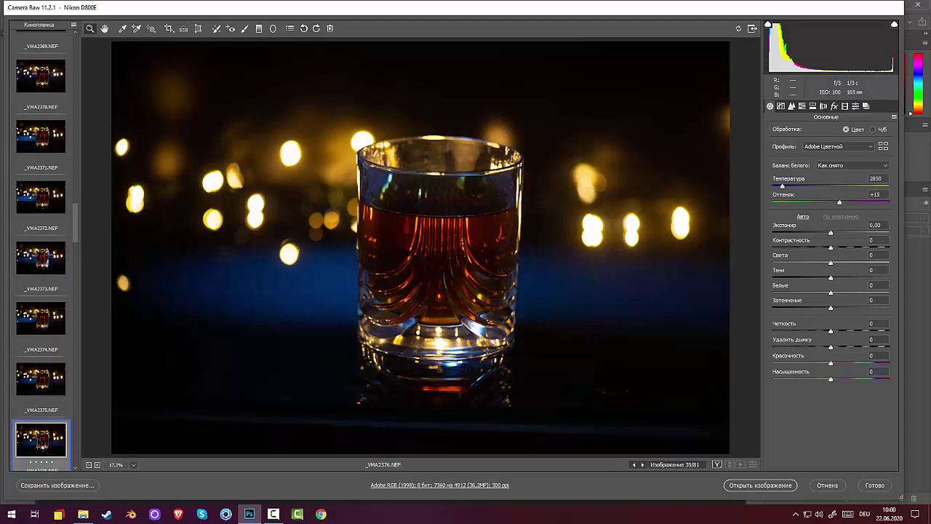
Step: Open _VMA2379.NEF and give it a five-star rating
drag(76, 230, 71, 260)
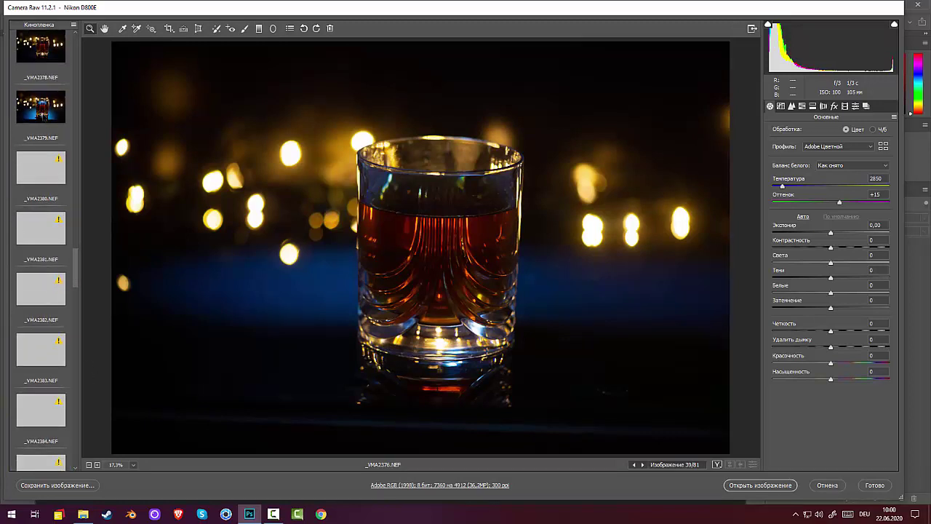
click(43, 116)
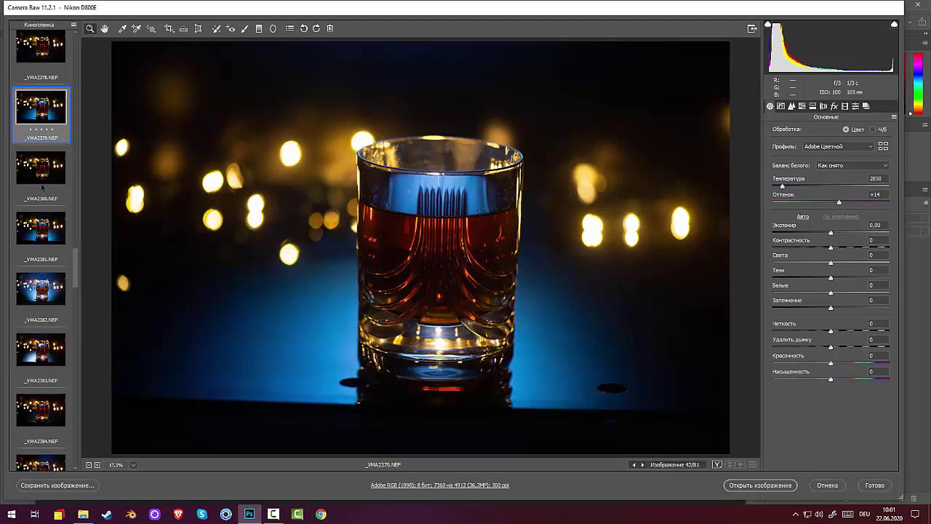
click(51, 130)
Step: Straighten _VMA2383.NEF along the table edge below the glass and apply the resulting crop
click(43, 166)
click(42, 223)
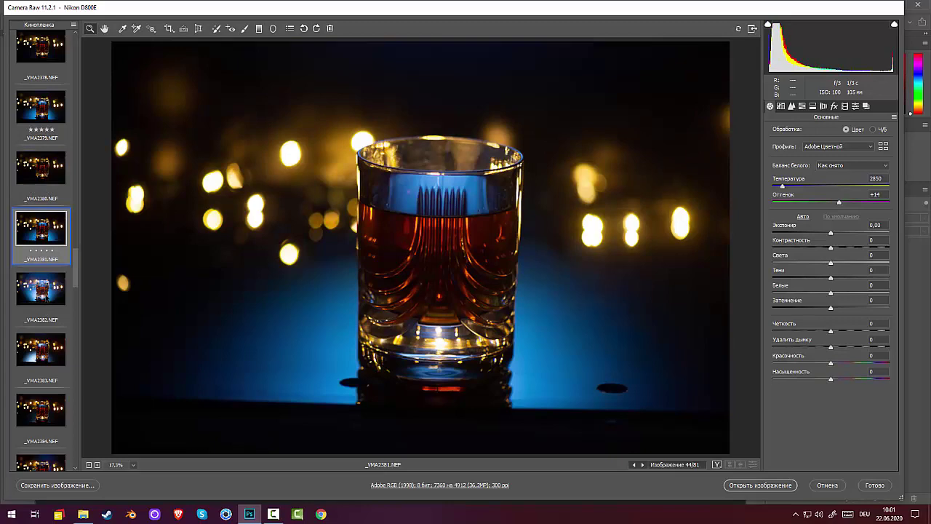
click(46, 299)
click(47, 347)
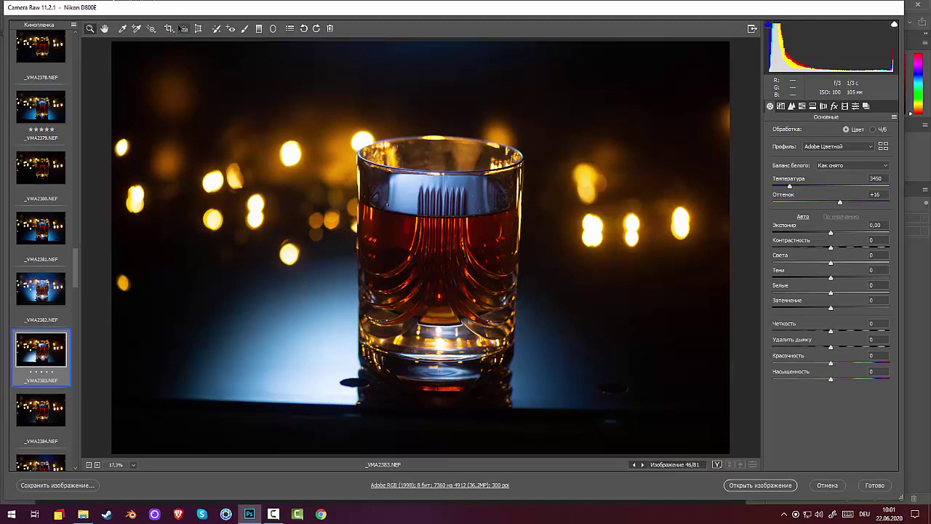
click(183, 28)
drag(127, 398, 750, 412)
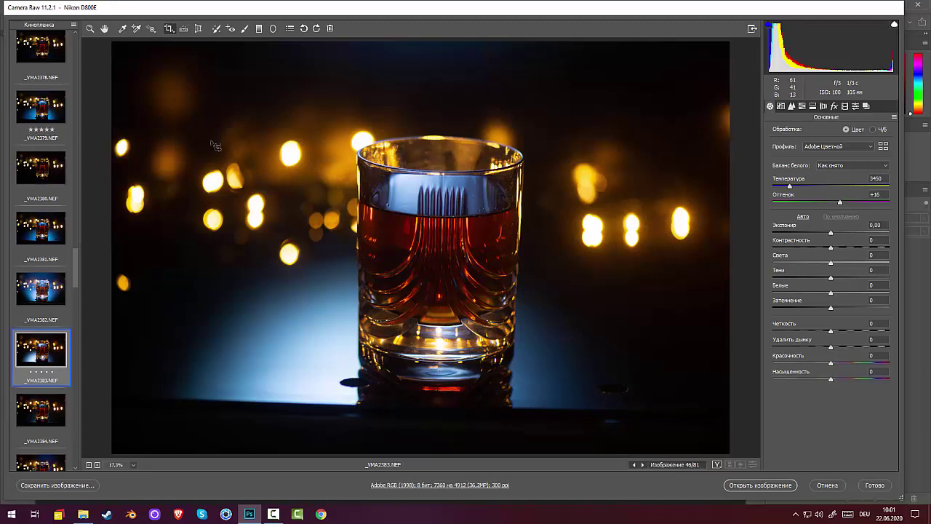
click(182, 30)
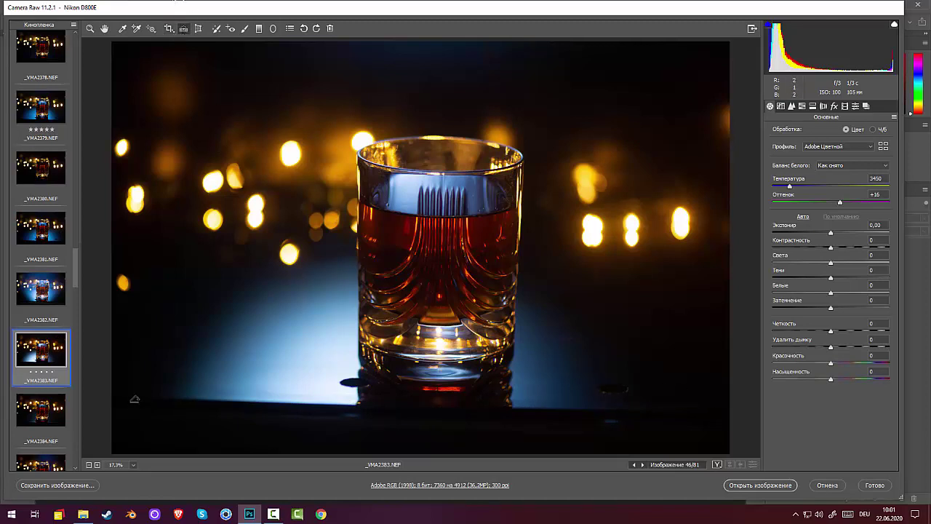
drag(132, 393, 726, 408)
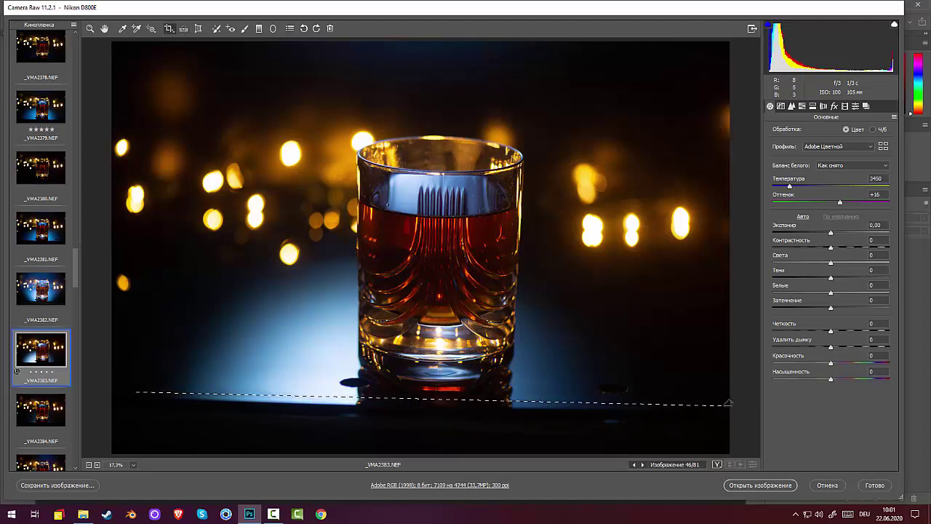
key(z)
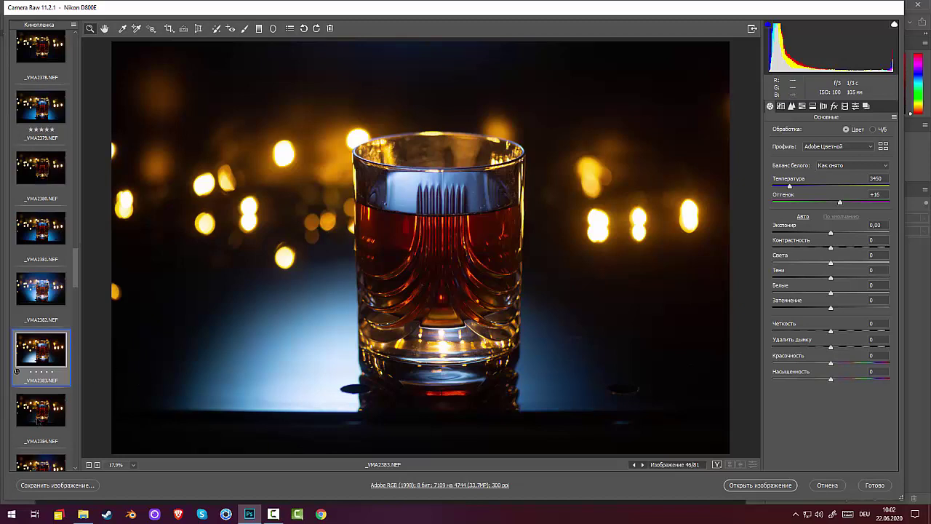
Step: Review the photos _VMA2384.NEF through _VMA2388.NEF one by one, comparing the blue light behind the glass
click(39, 414)
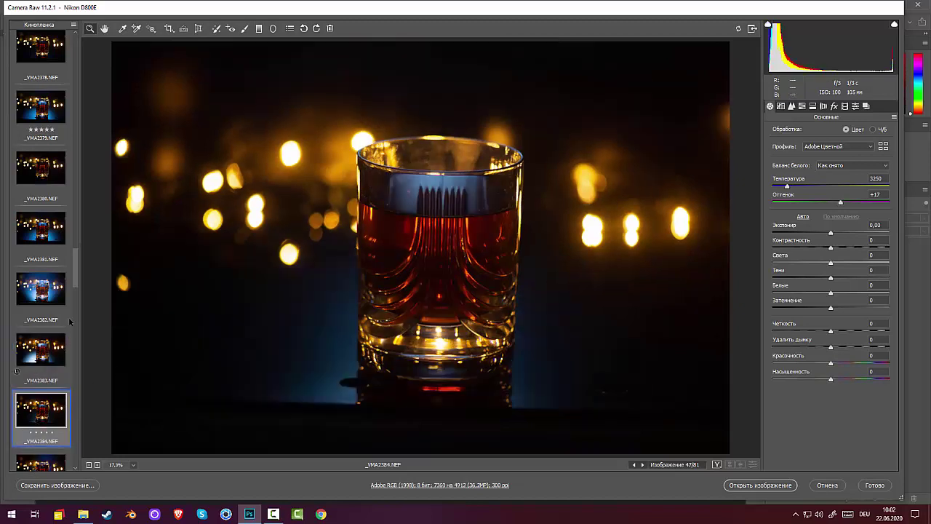
scroll(73, 291, down, 5)
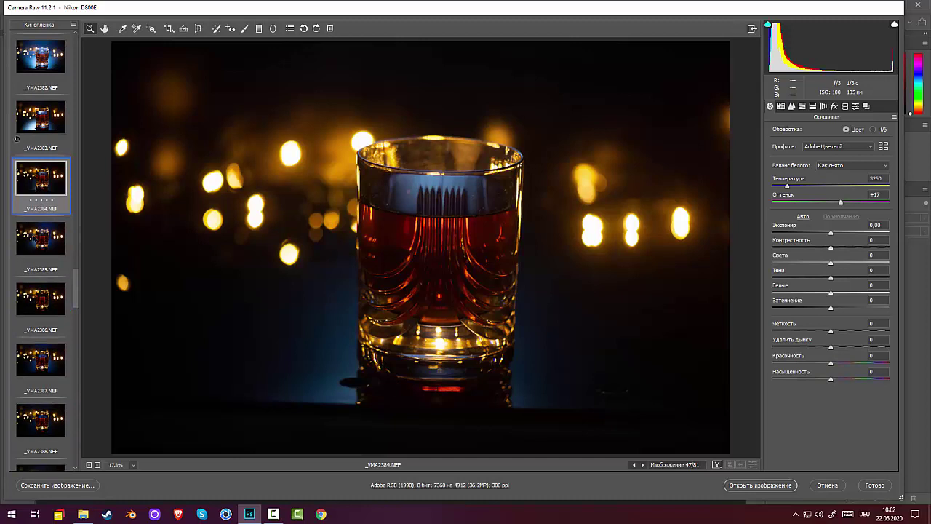
click(33, 238)
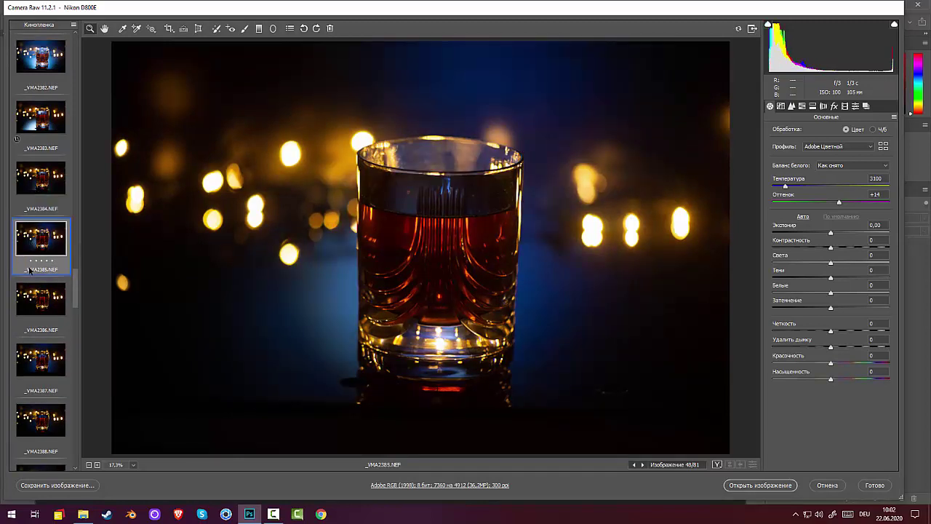
click(38, 298)
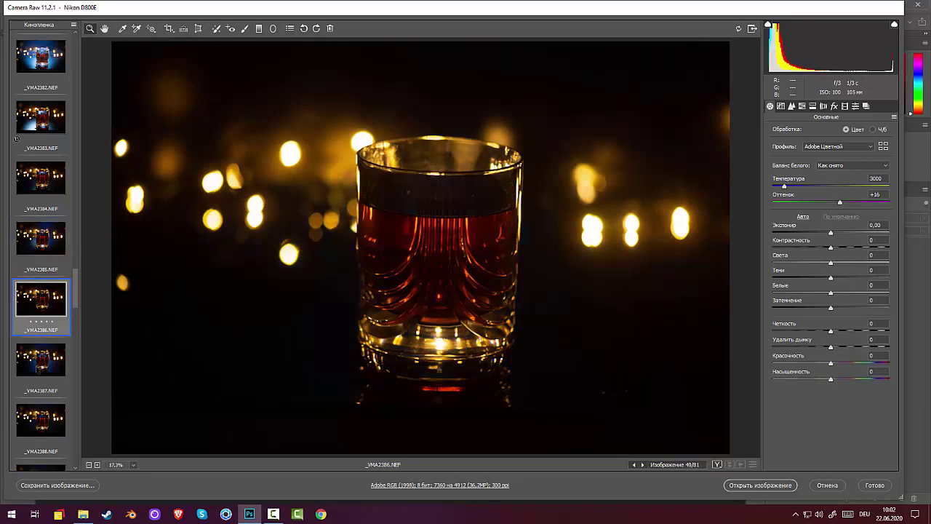
click(37, 367)
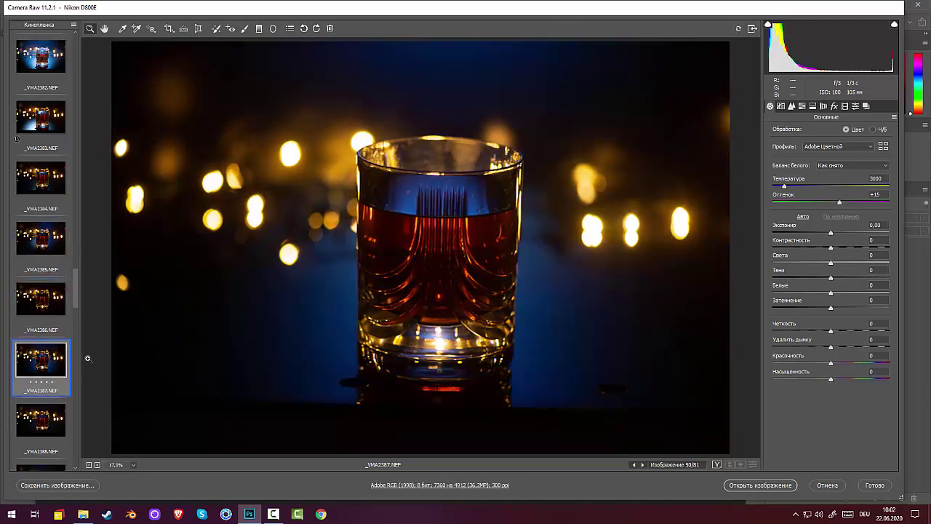
drag(76, 292, 75, 309)
click(44, 229)
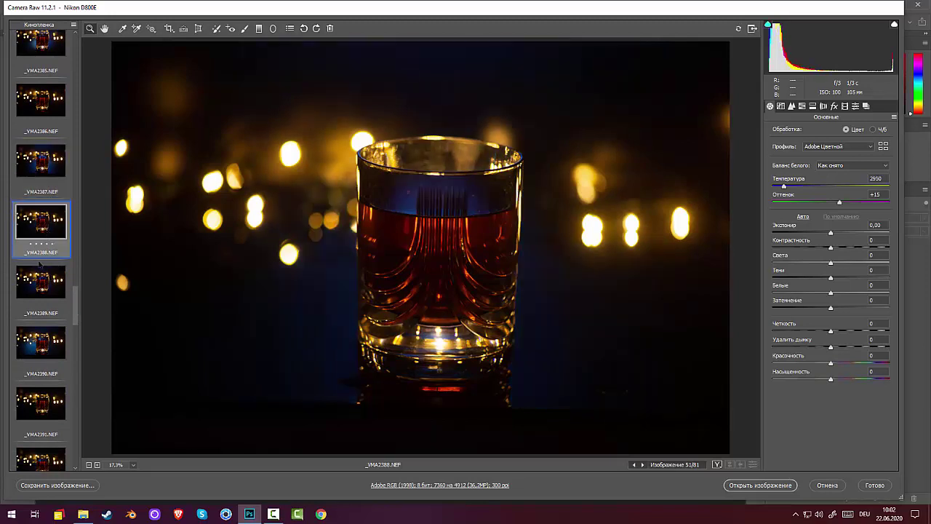
Step: Review the glass photos _VMA2389.NEF through _VMA2391.NEF, comparing the strength of the blue background light
click(42, 287)
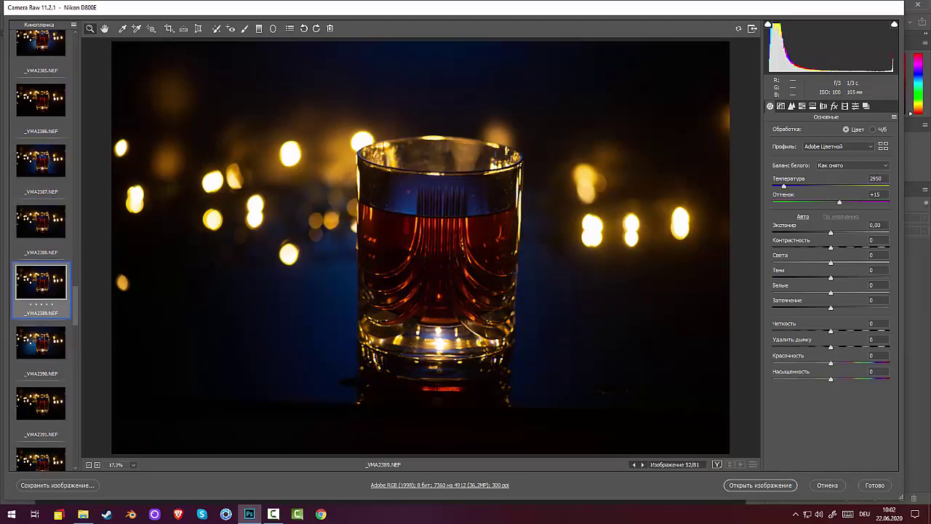
click(40, 347)
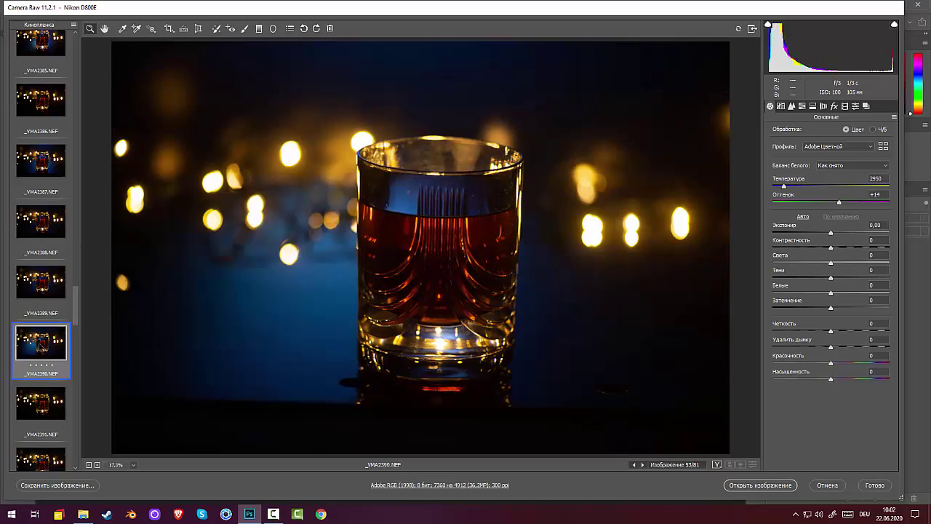
click(44, 401)
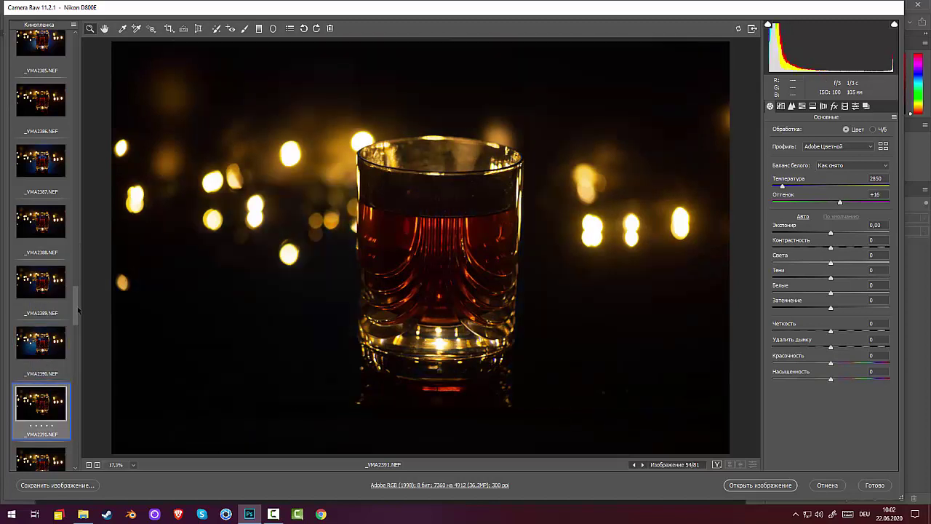
scroll(43, 229, down, 4)
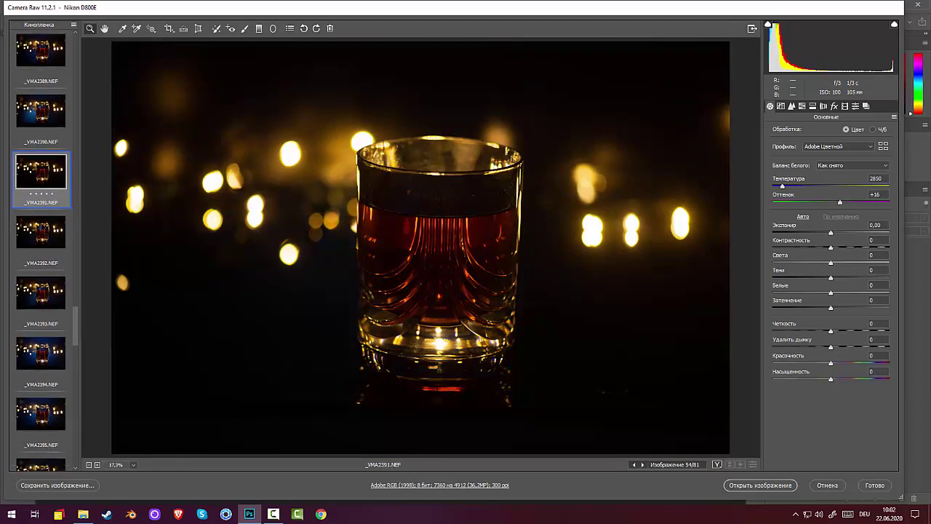
Step: Raise the exposure of _VMA2392.NEF to +1.05
click(43, 236)
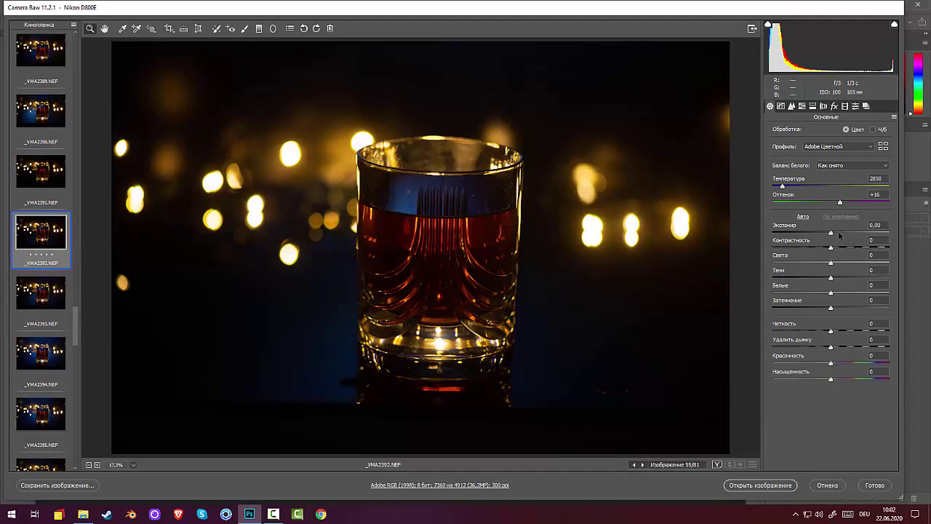
mouse_move(839, 234)
mouse_down()
mouse_move(853, 237)
mouse_move(845, 238)
mouse_up()
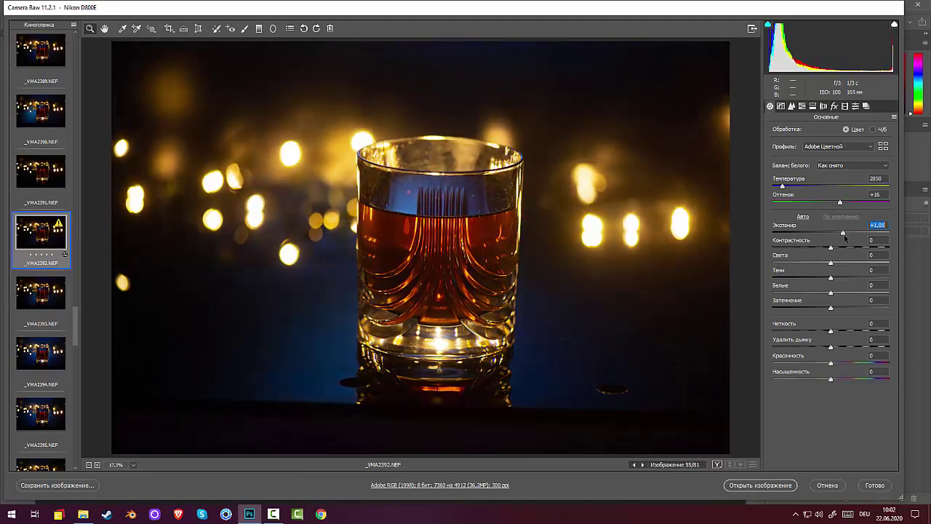
key(Tab)
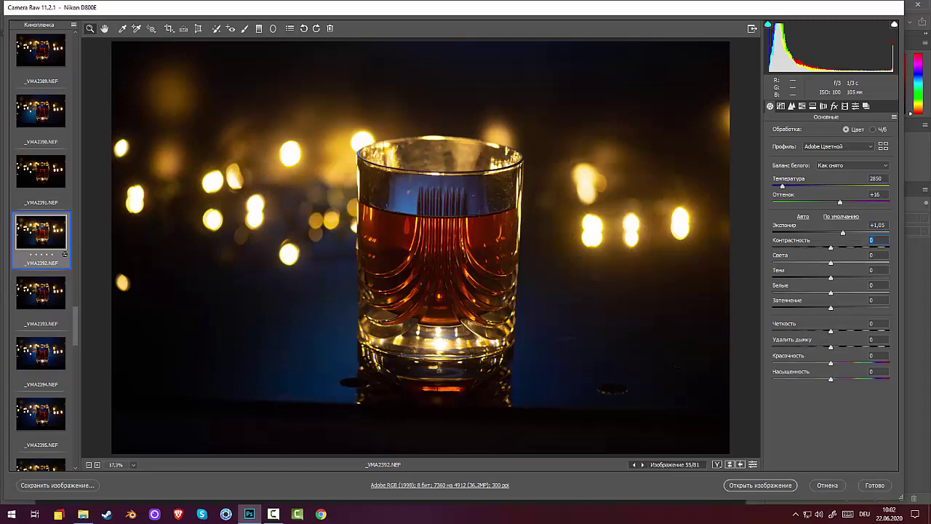
Step: Set the exposure of _VMA2393.NEF to +1.55 and give the photo a five-star rating
click(43, 301)
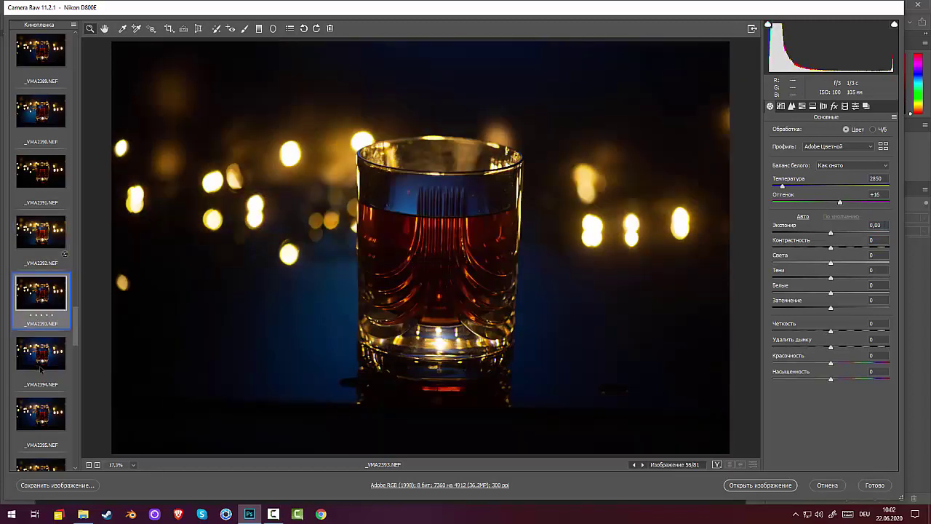
drag(831, 233, 849, 234)
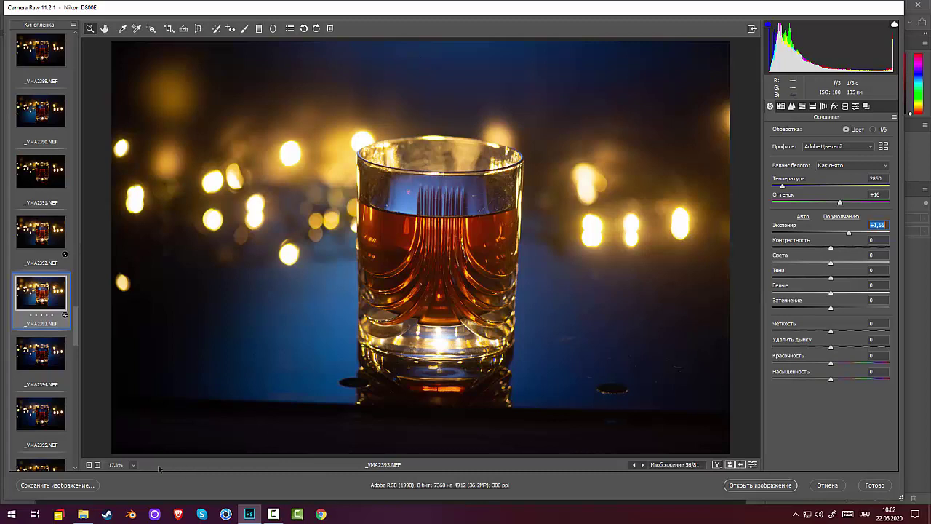
click(53, 315)
Step: Brighten _VMA2394.NEF by setting its exposure to +0.30
click(48, 357)
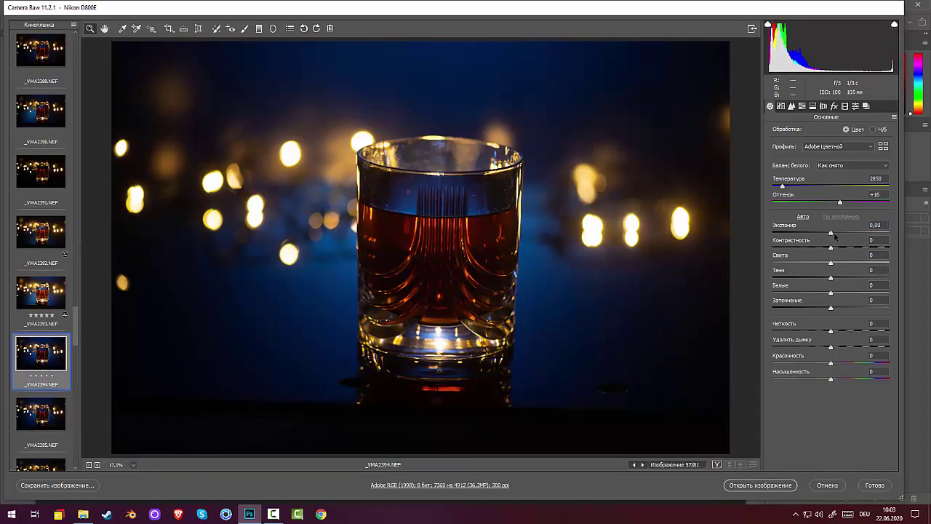
mouse_move(832, 235)
mouse_down()
mouse_move(845, 235)
mouse_move(834, 234)
mouse_up()
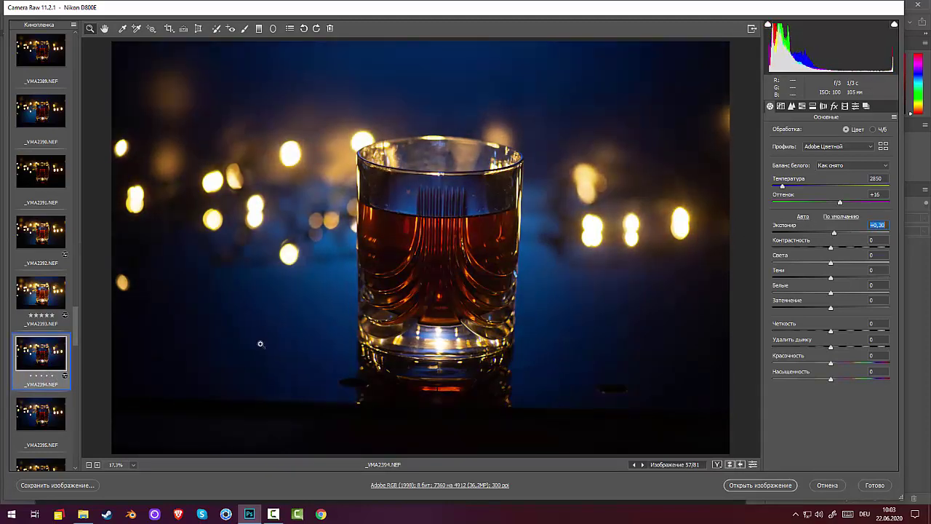
Step: Compare the shots _VMA2398.NEF through _VMA2400.NEF and set the exposure of _VMA2398.NEF to -0.05
scroll(72, 342, down, 5)
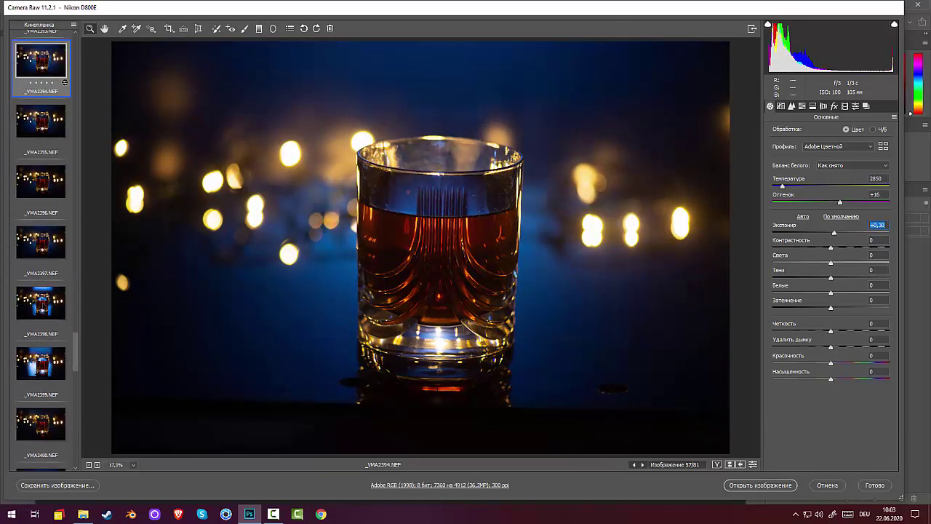
click(45, 307)
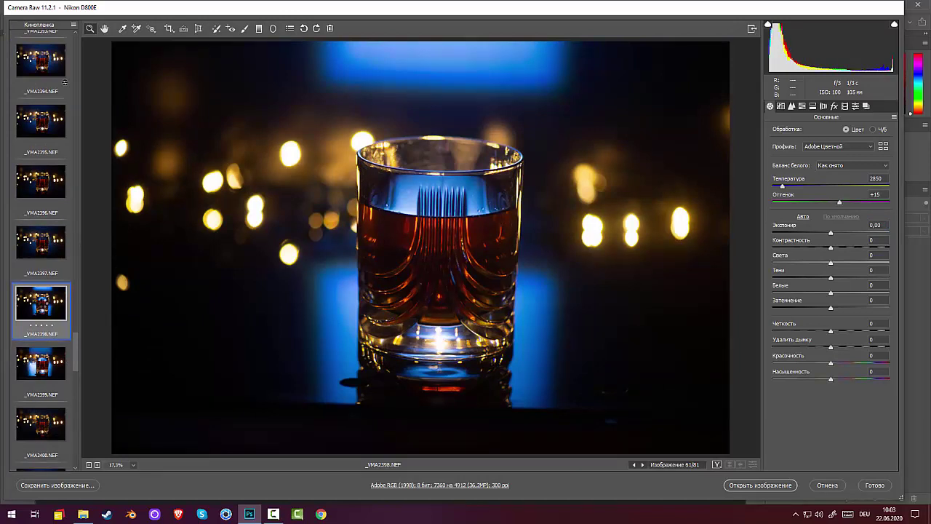
key(Down)
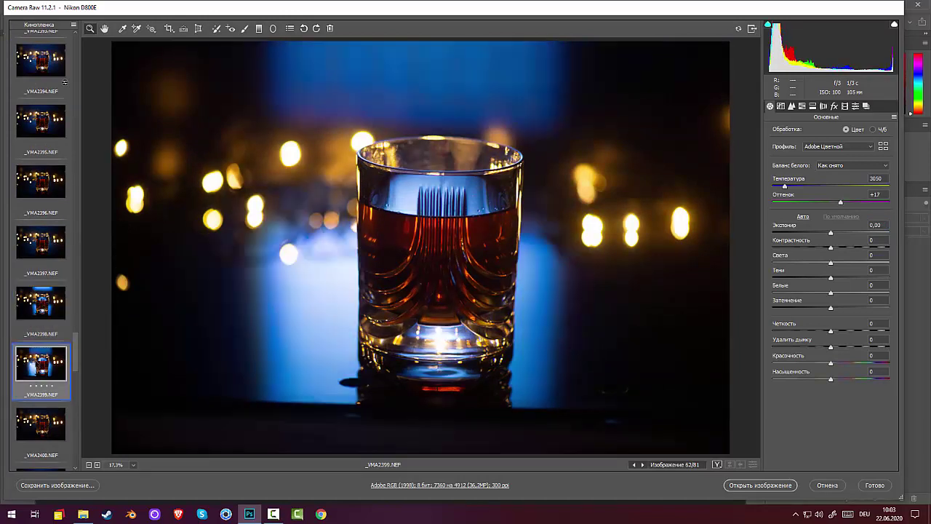
click(38, 423)
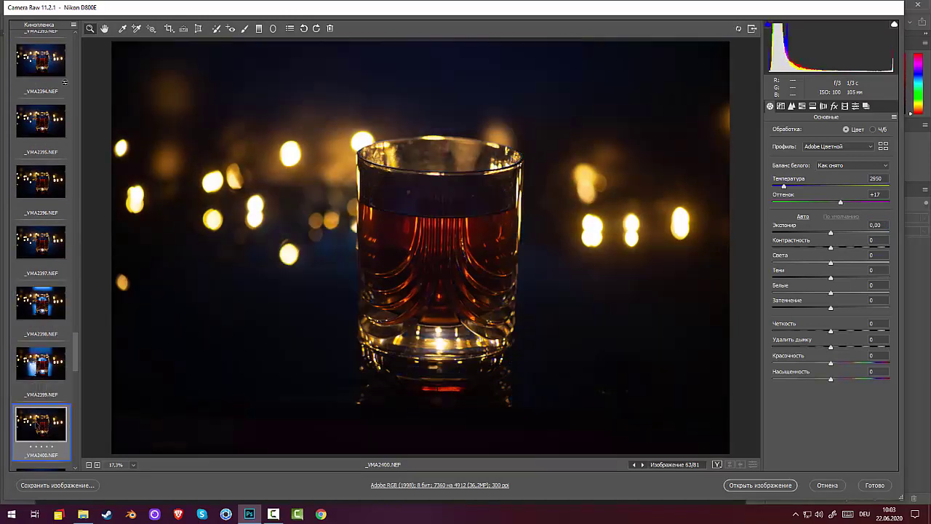
click(39, 364)
click(40, 304)
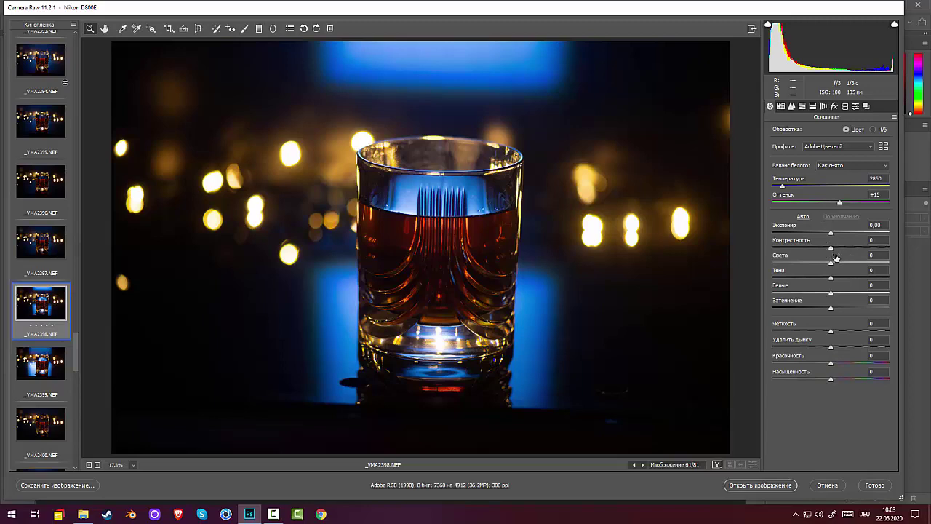
mouse_move(831, 233)
mouse_down()
mouse_move(851, 234)
mouse_move(830, 232)
mouse_up()
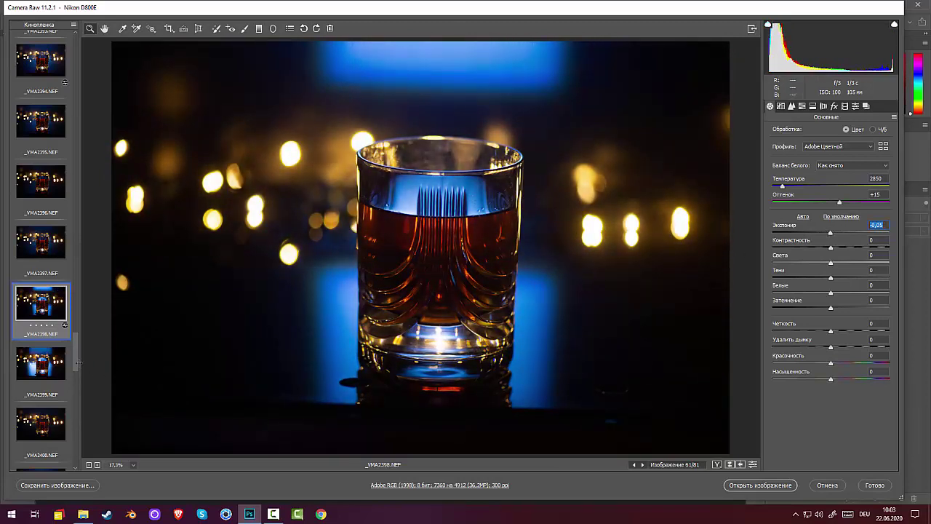
Step: Review the photos _VMA2402.NEF through _VMA2405.NEF, comparing the backlight behind the glass
drag(77, 367, 73, 387)
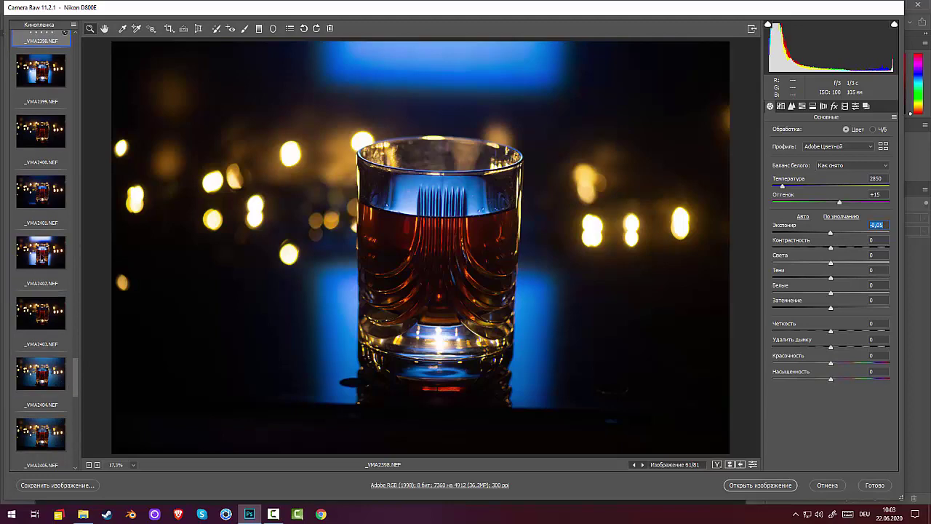
click(42, 256)
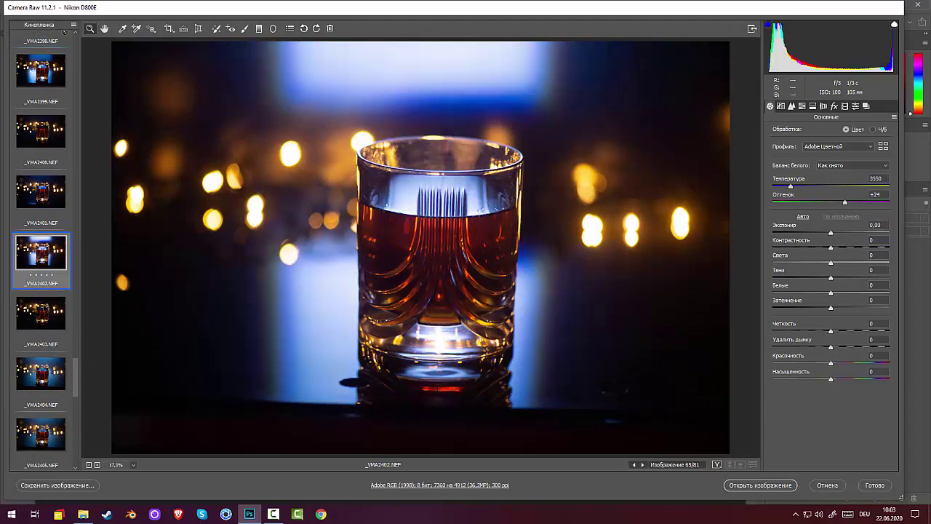
click(45, 313)
click(40, 257)
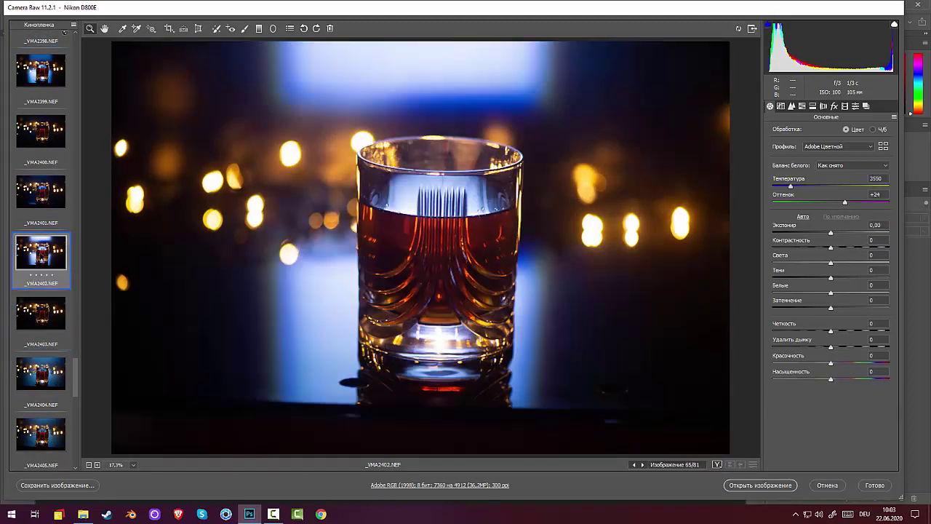
click(40, 313)
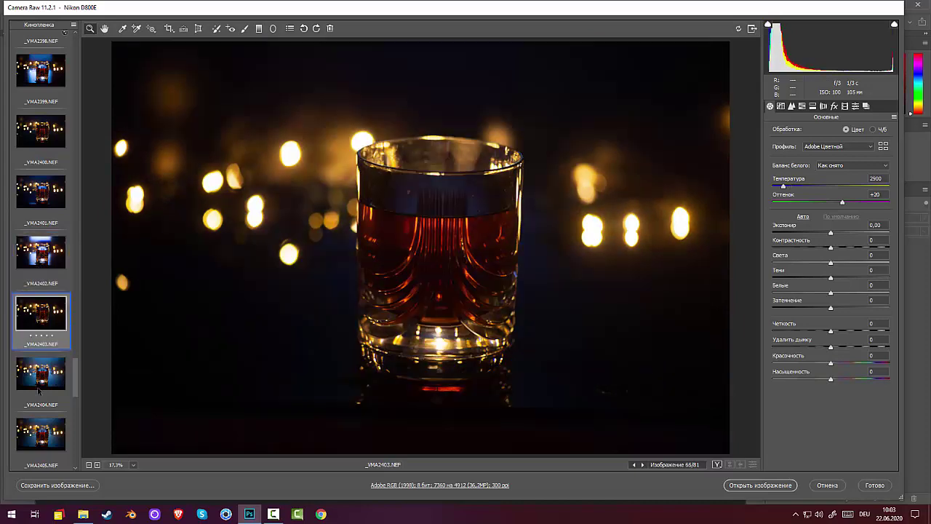
click(41, 375)
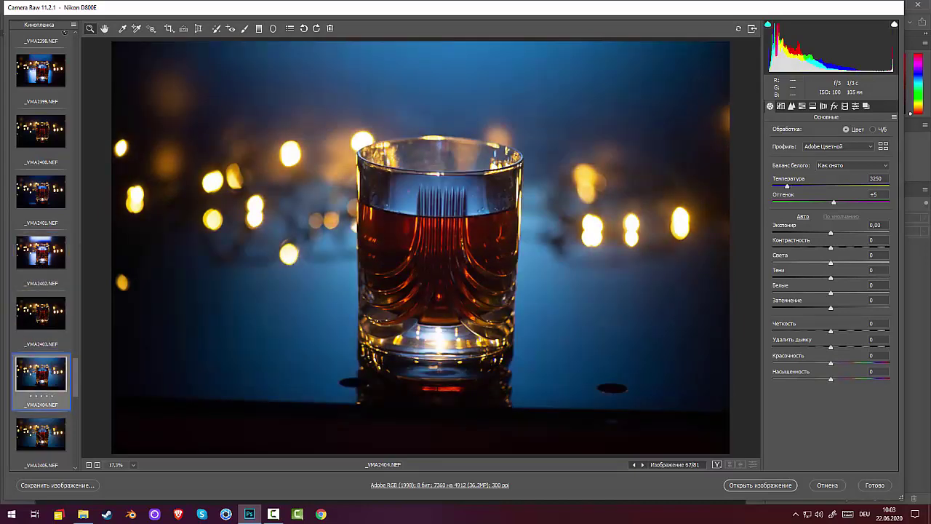
click(40, 435)
Step: Look through the photos _VMA2410.NEF to _VMA2415.NEF, comparing how the light falls on the glass and table
drag(76, 382, 69, 434)
click(45, 138)
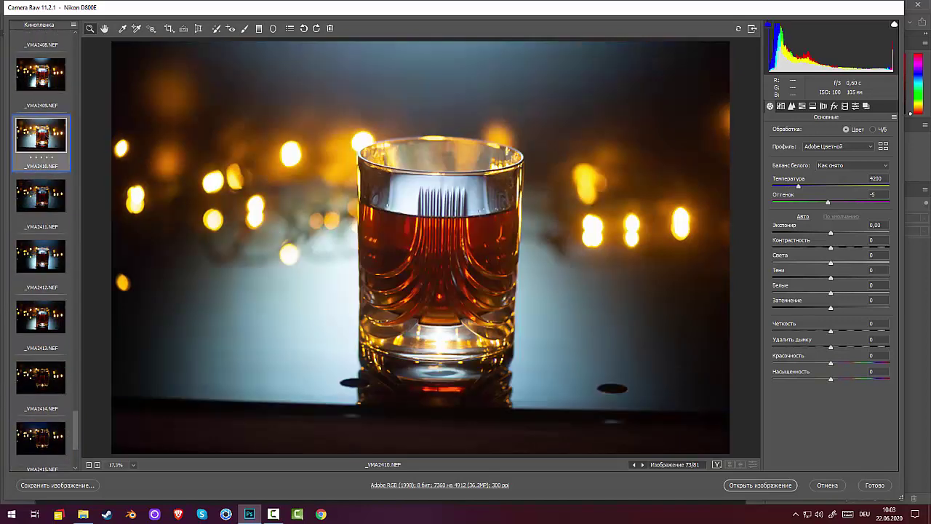
click(33, 196)
click(41, 268)
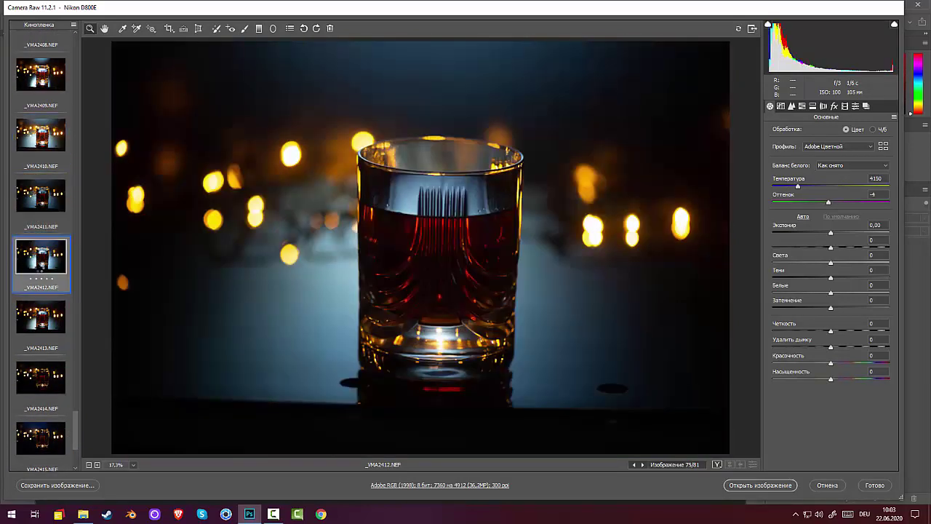
click(40, 317)
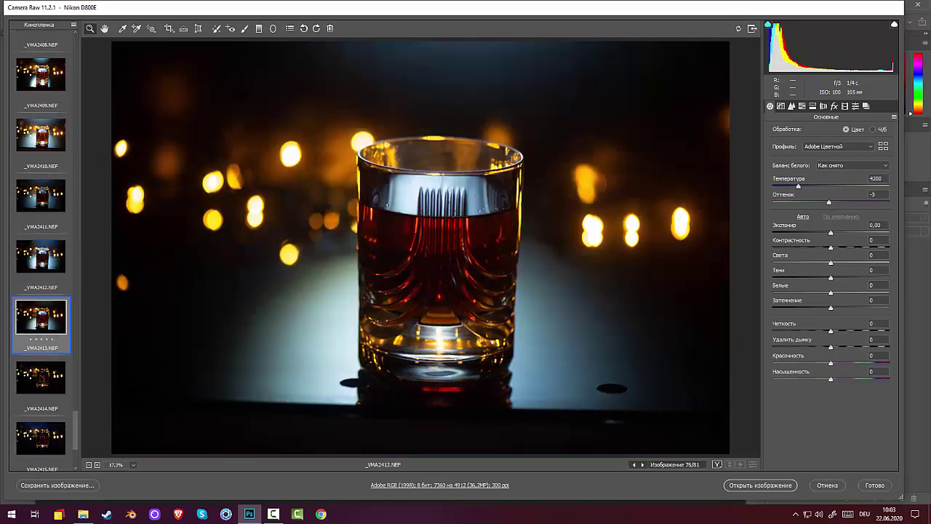
click(44, 386)
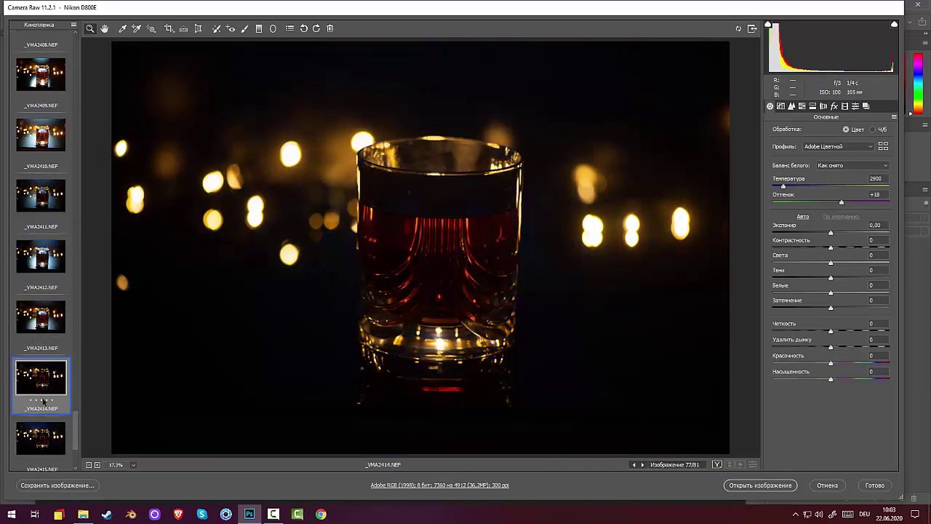
click(41, 435)
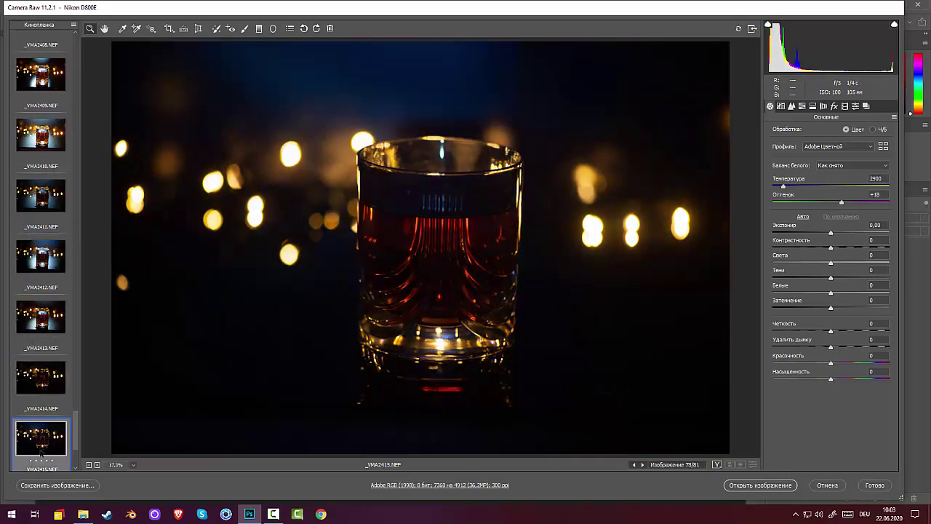
Step: Select all rated photos in the filmstrip and open them as images in Photoshop
scroll(44, 364, up, 15)
scroll(48, 331, up, 3)
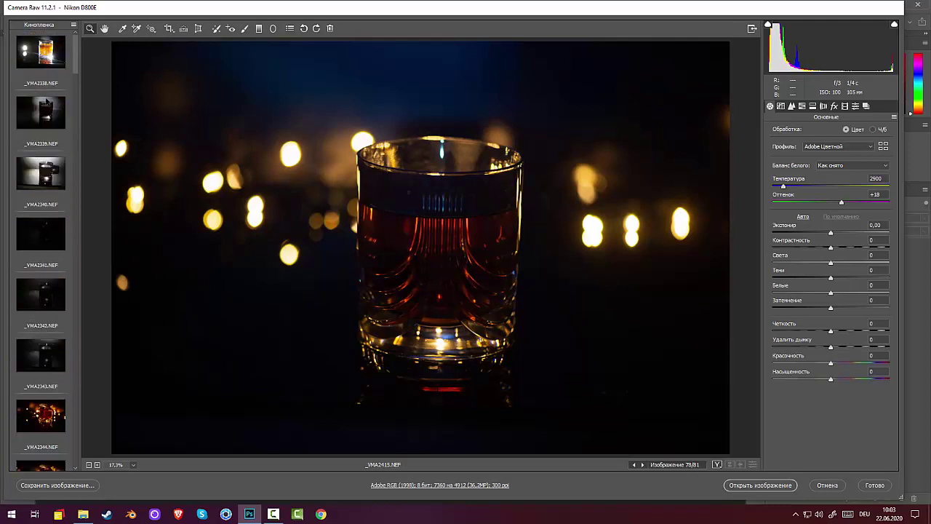
click(73, 26)
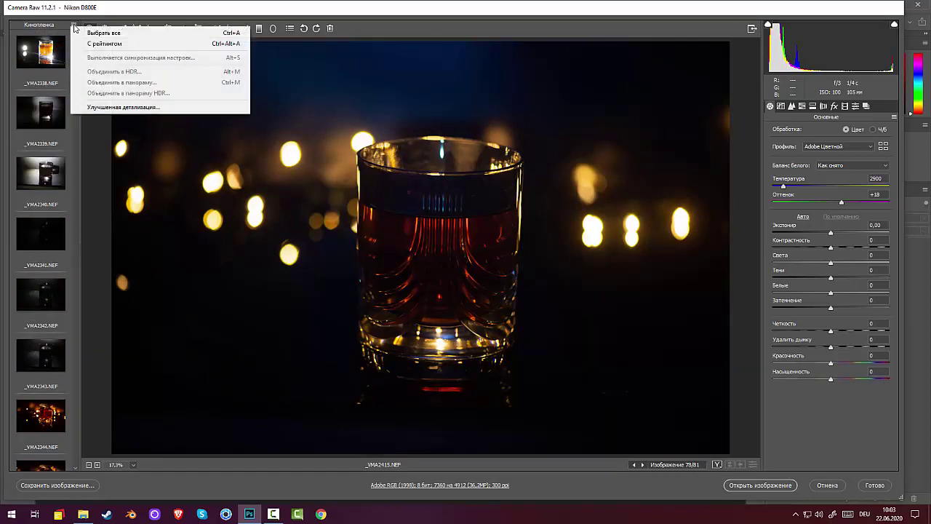
click(109, 44)
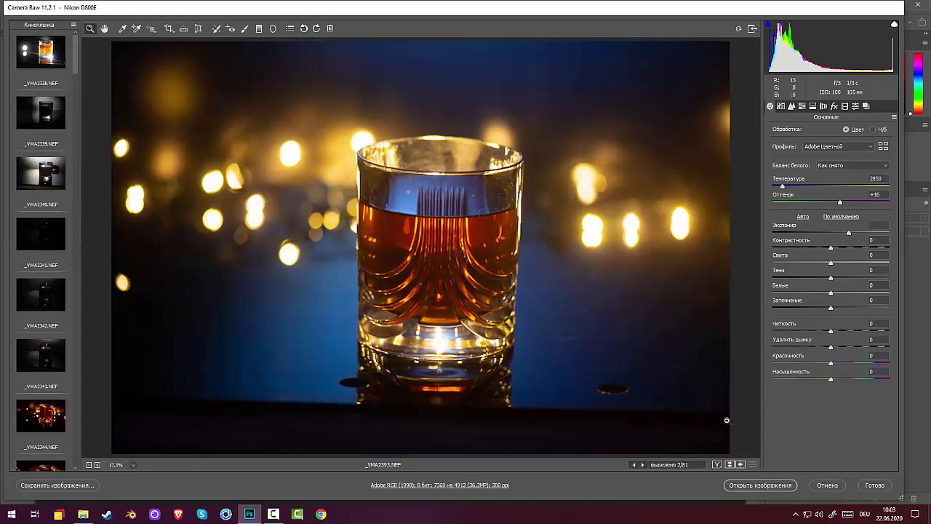
click(756, 486)
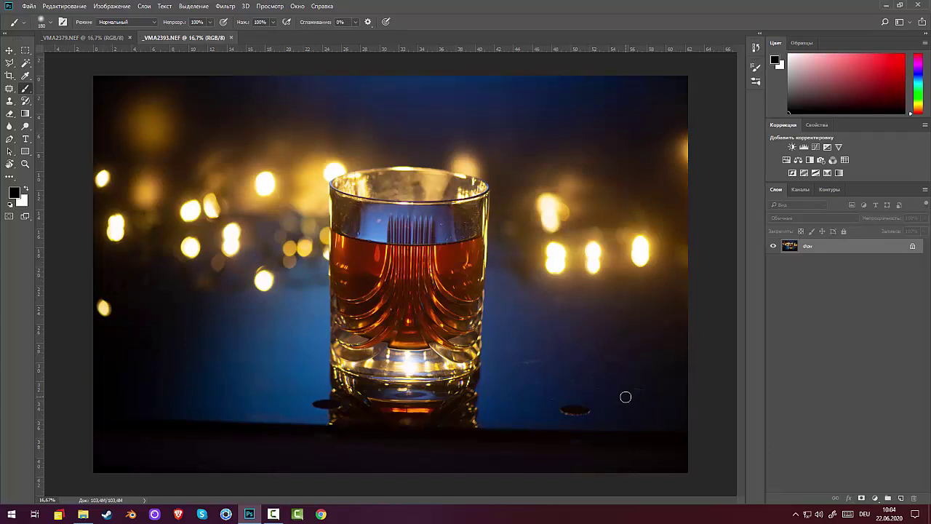
Step: Compare the opened photos _VMA2379.NEF and _VMA2393.NEF by switching between the two documents
click(92, 38)
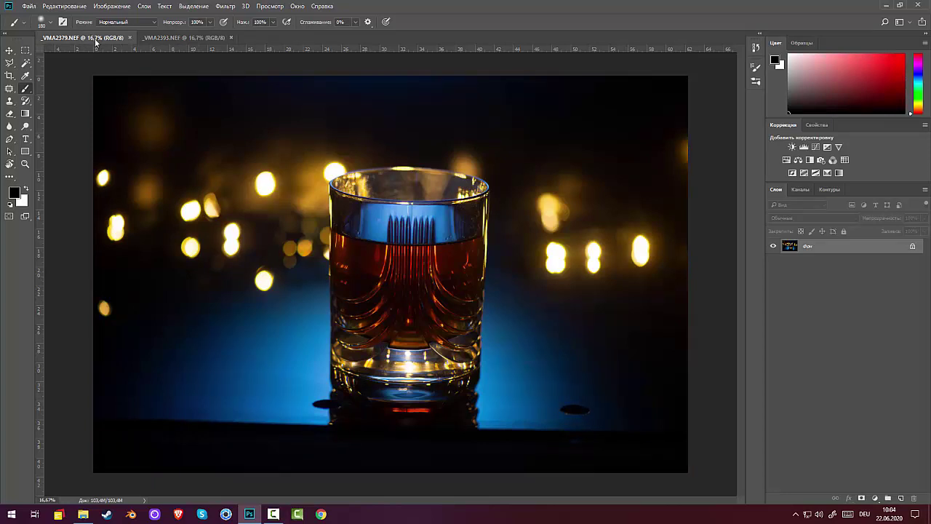
click(193, 38)
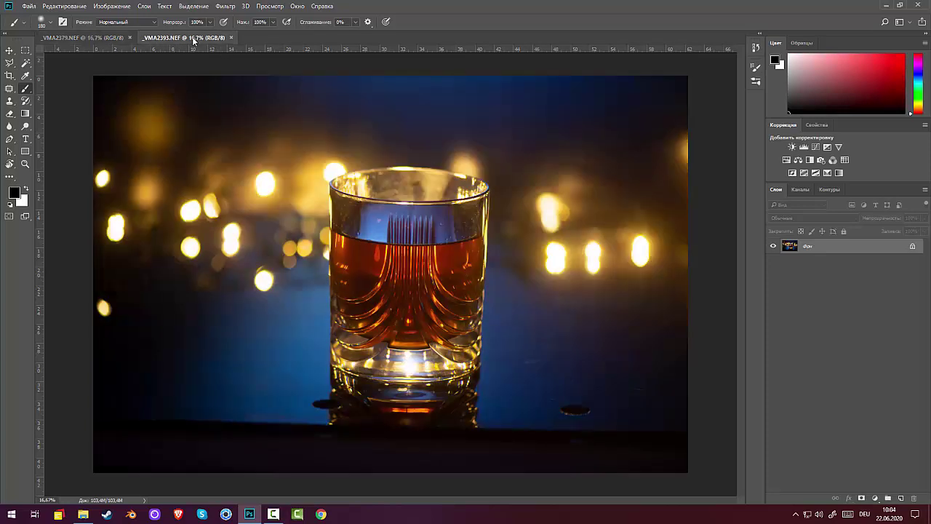
click(77, 38)
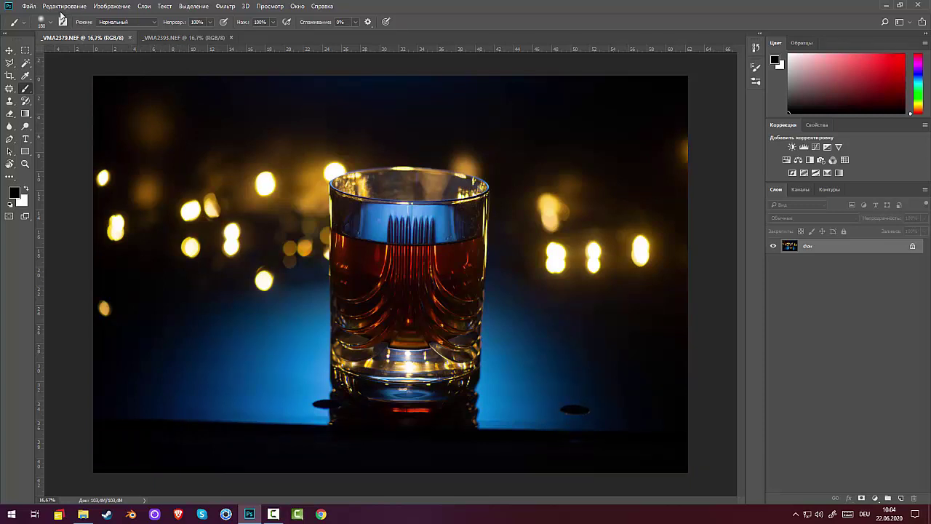
Step: Load the open files _VMA2379.NEF and _VMA2393.NEF into one stack as layers, with automatic alignment of the source images enabled
click(27, 8)
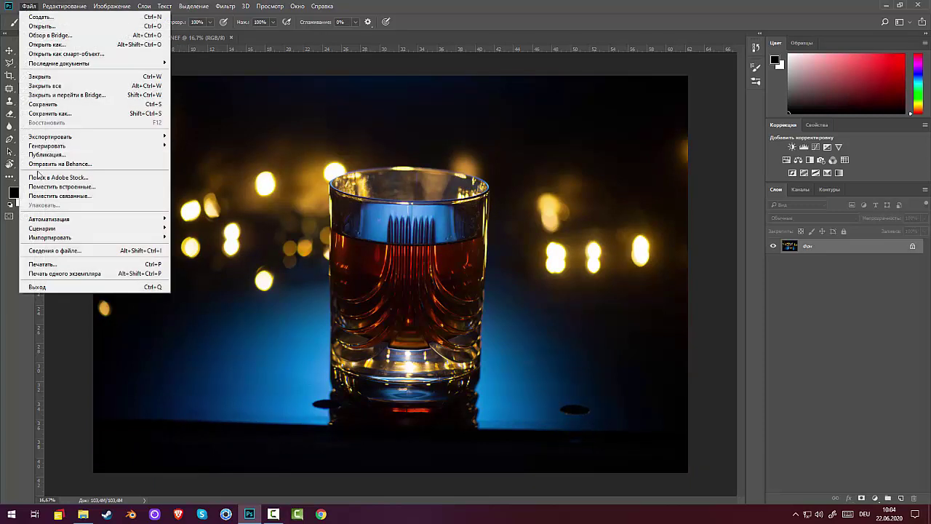
mouse_move(75, 232)
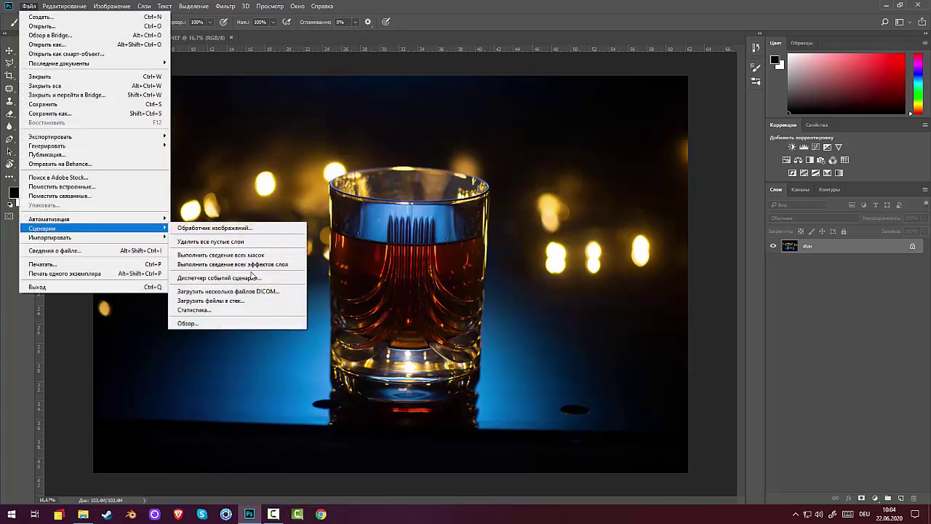
click(249, 300)
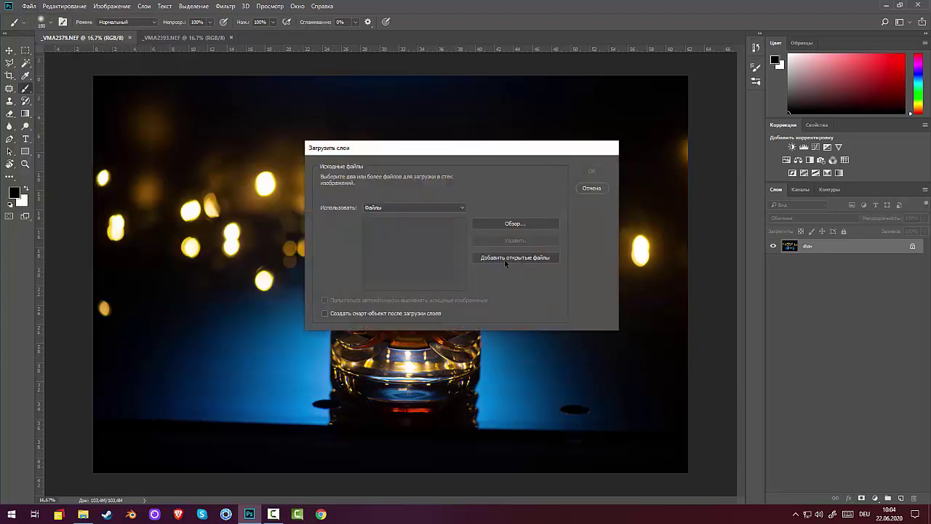
click(505, 260)
click(325, 299)
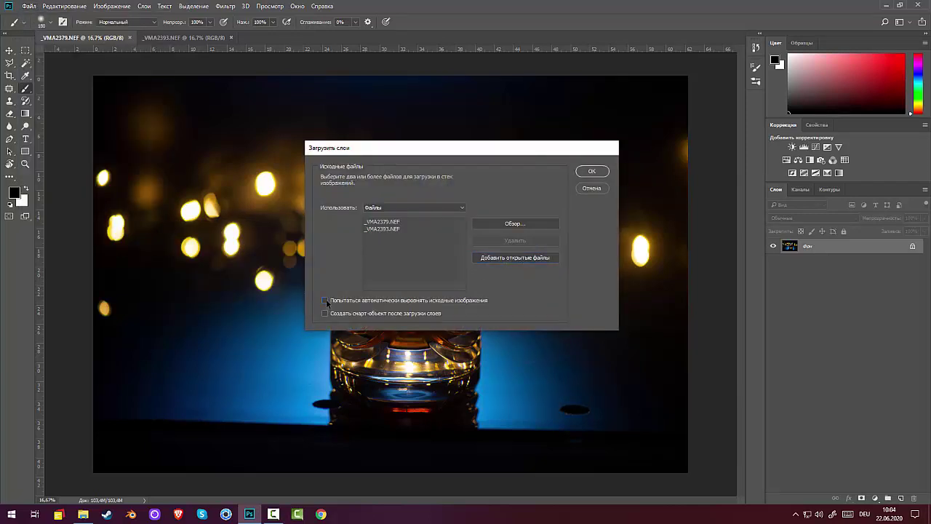
click(590, 173)
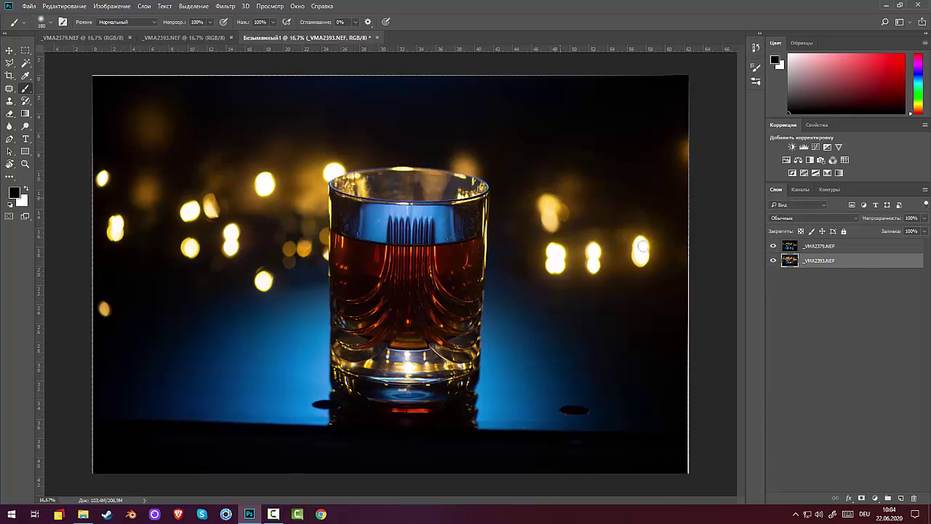
Step: Move layer _VMA2393.NEF above _VMA2379.NEF and hide it with a black layer mask
drag(836, 264, 832, 246)
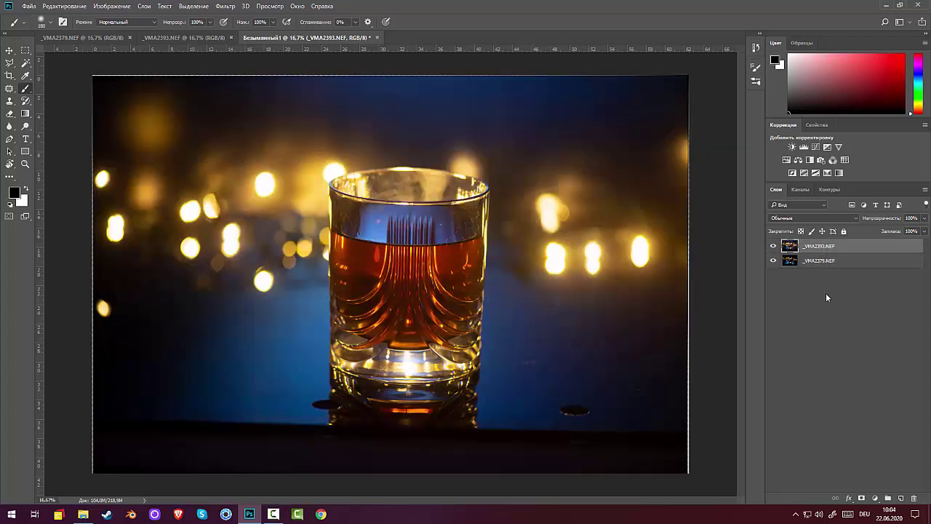
alt+click(862, 499)
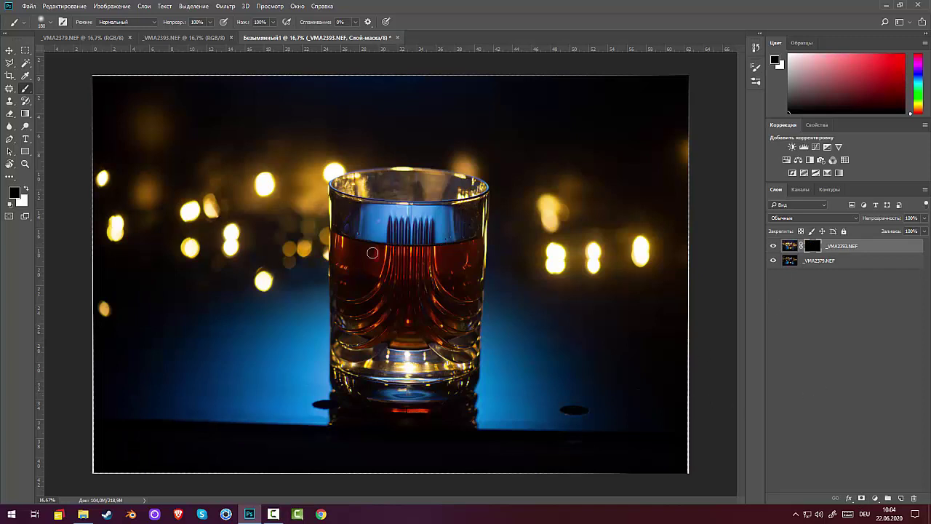
Step: Reveal the brighter amber liquid inside the glass using white-to-transparent radial gradients on the mask of _VMA2393.NEF
click(25, 113)
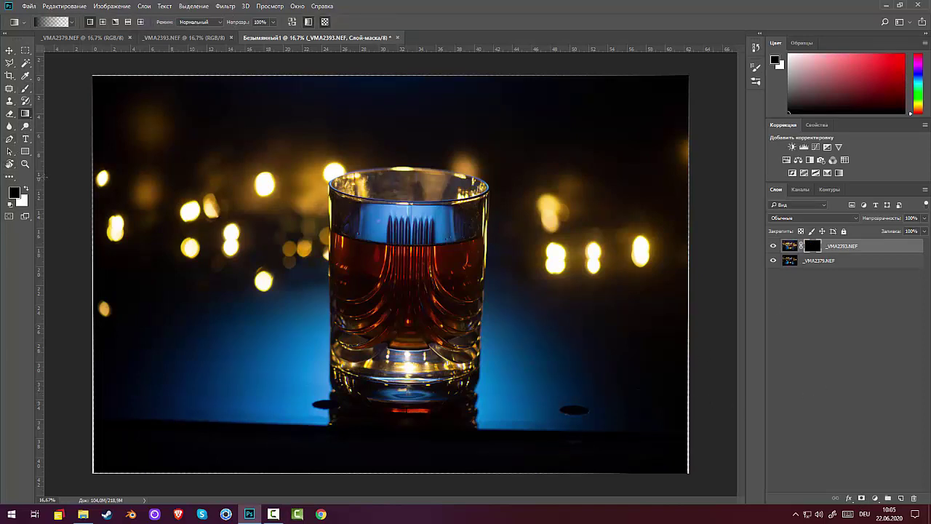
click(103, 23)
click(26, 190)
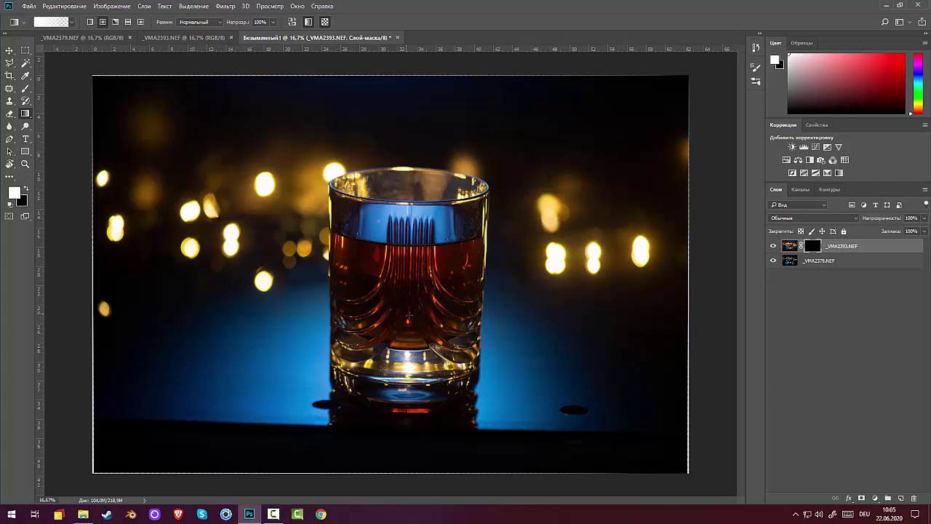
drag(410, 315, 454, 334)
drag(417, 310, 495, 331)
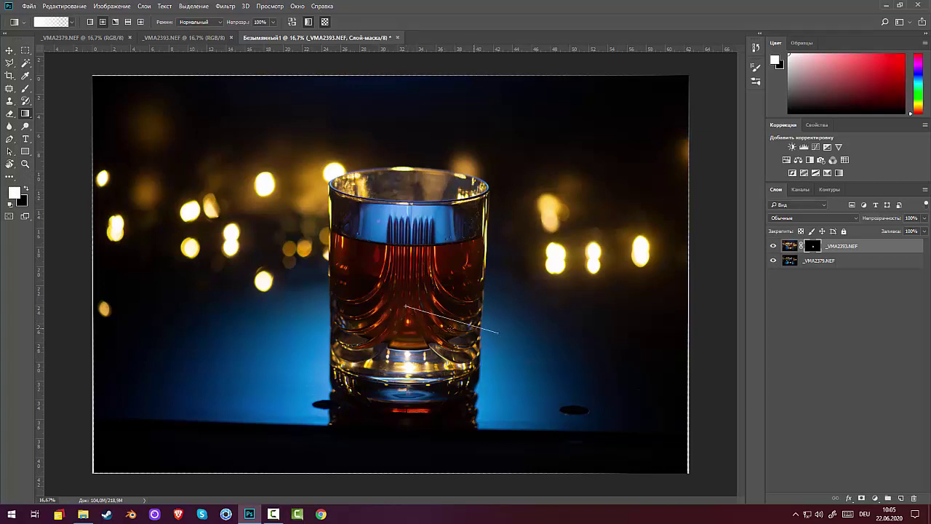
drag(406, 294, 455, 302)
drag(399, 265, 460, 282)
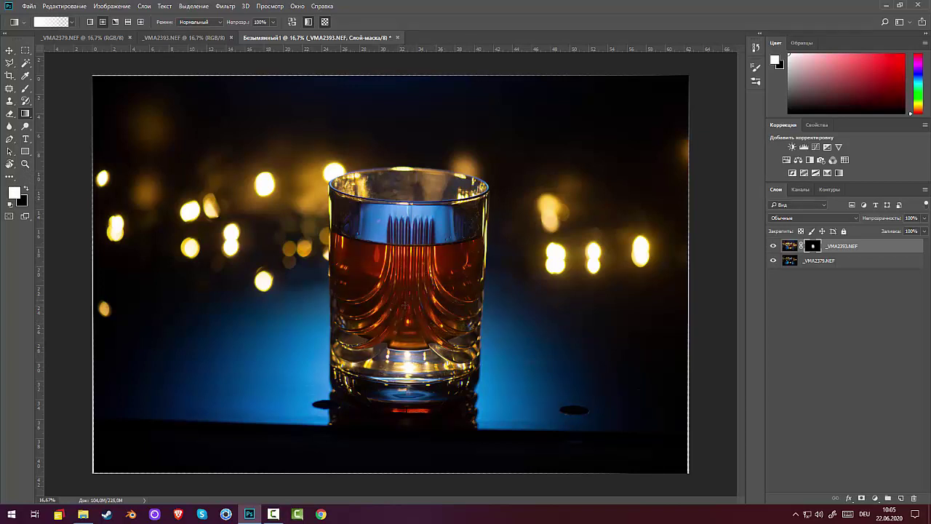
drag(405, 305, 393, 342)
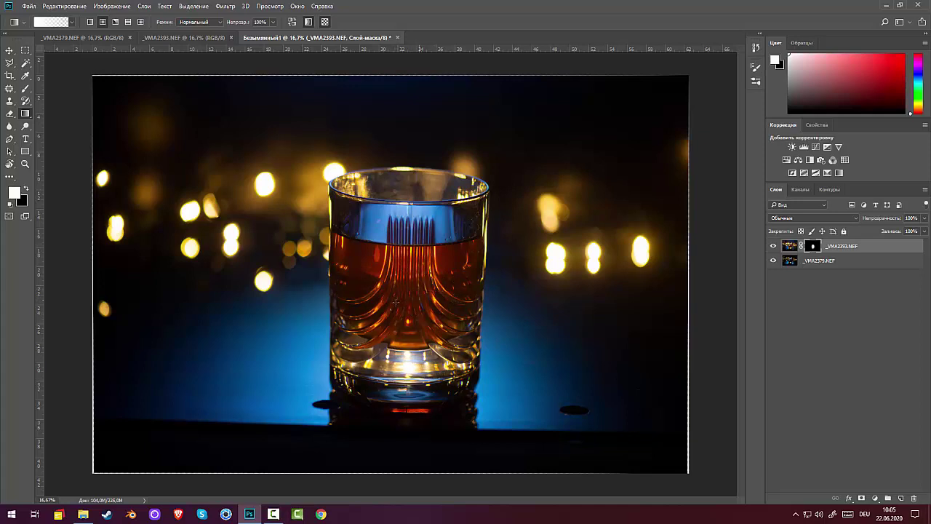
drag(395, 300, 469, 293)
drag(405, 283, 469, 293)
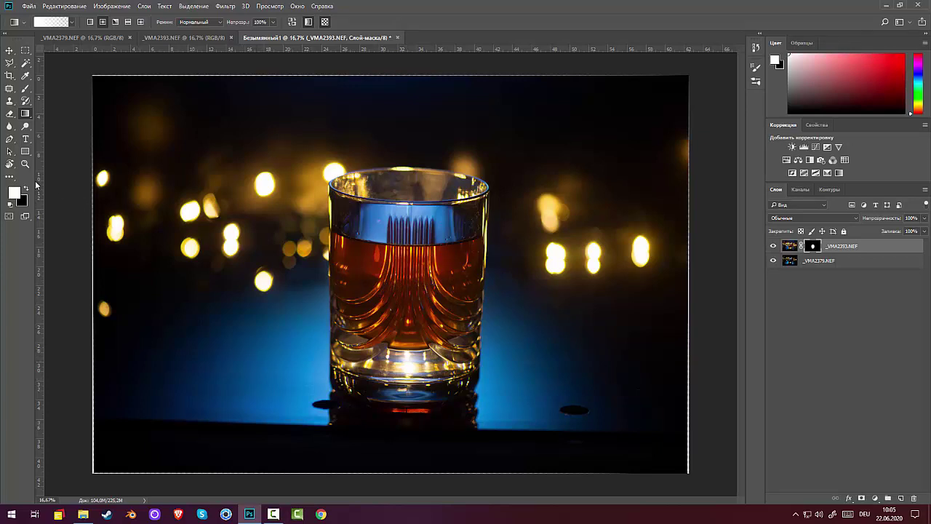
Step: Reveal the warm bokeh lights beside the glass and the reflection under its base with white radial gradients on the mask
click(27, 188)
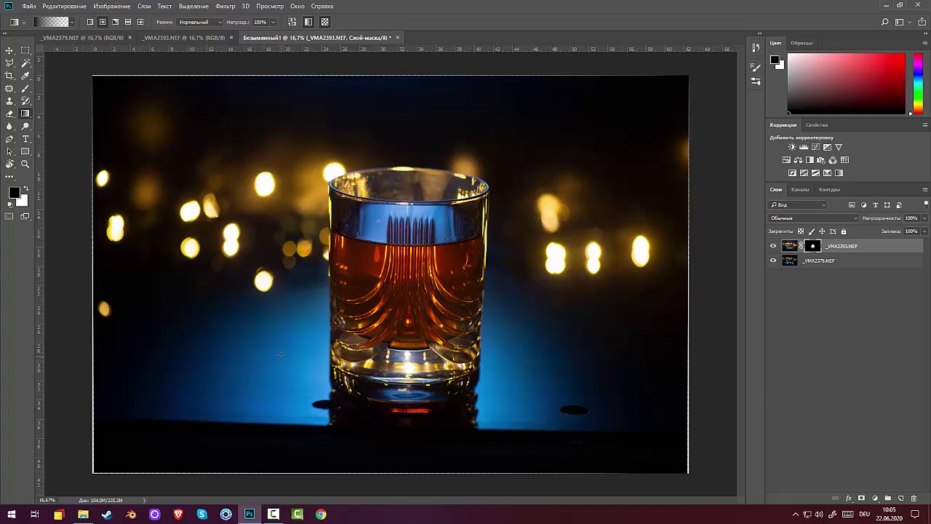
click(29, 188)
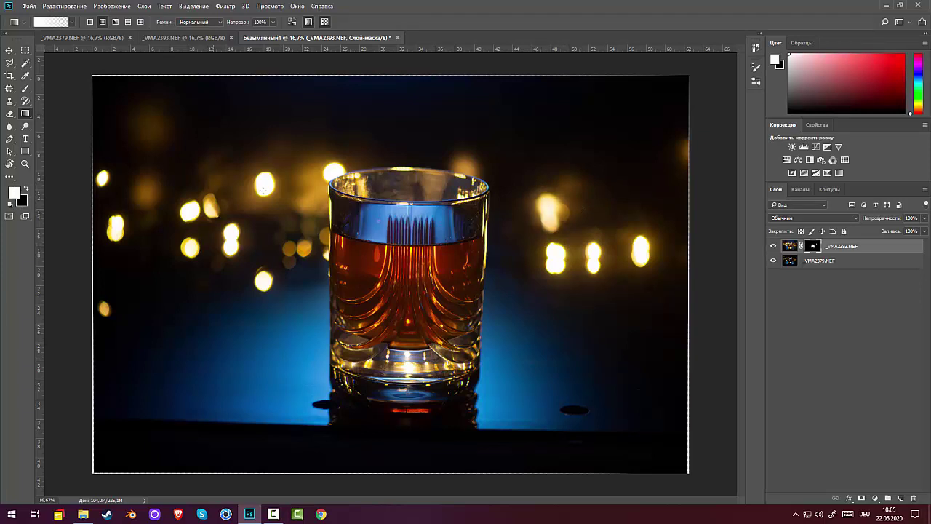
drag(144, 196, 173, 161)
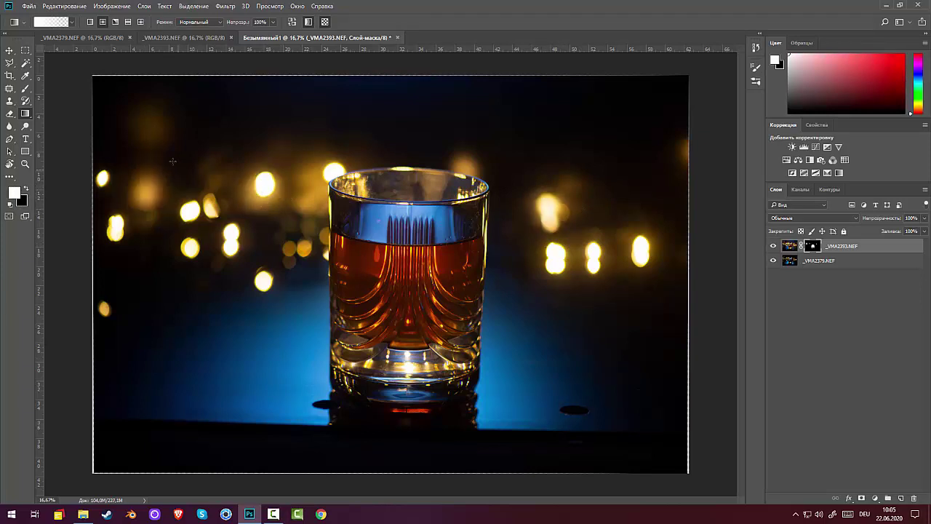
drag(145, 118, 214, 158)
drag(240, 203, 240, 204)
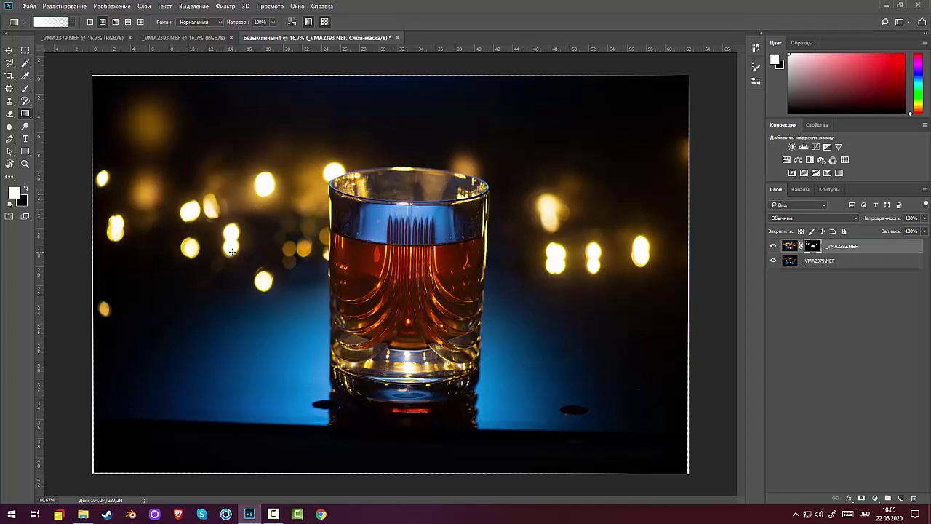
drag(232, 249, 294, 285)
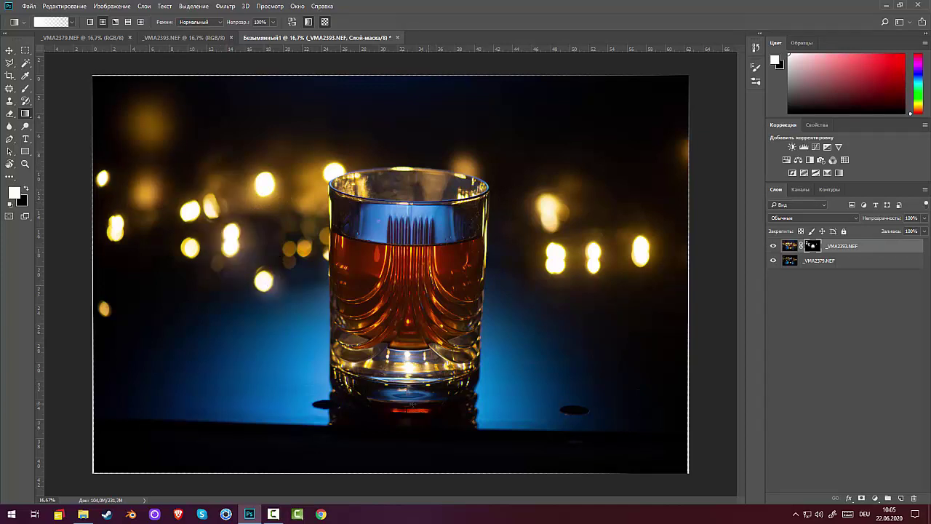
drag(413, 405, 579, 422)
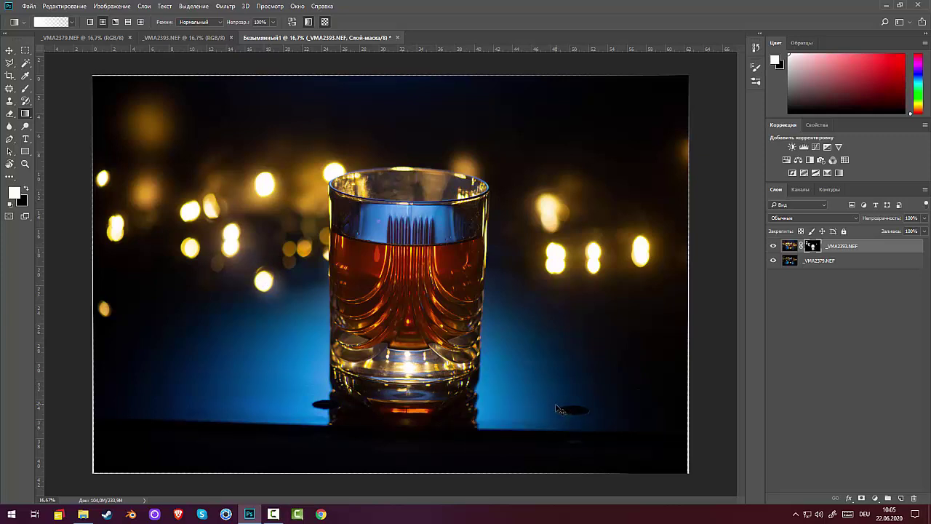
drag(563, 406, 560, 409)
Step: Stamp all visible layers into a new merged layer above _VMA2393.NEF
click(879, 251)
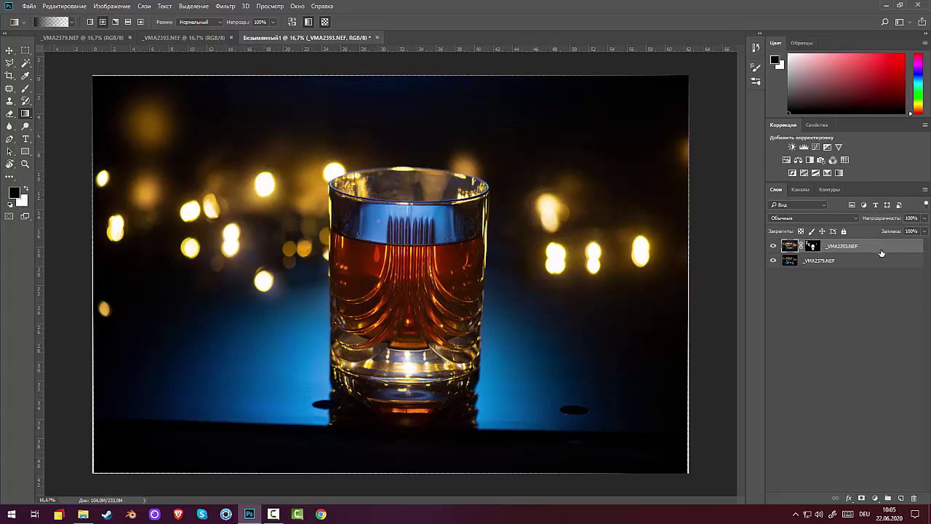
key(ctrl+alt+shift+s)
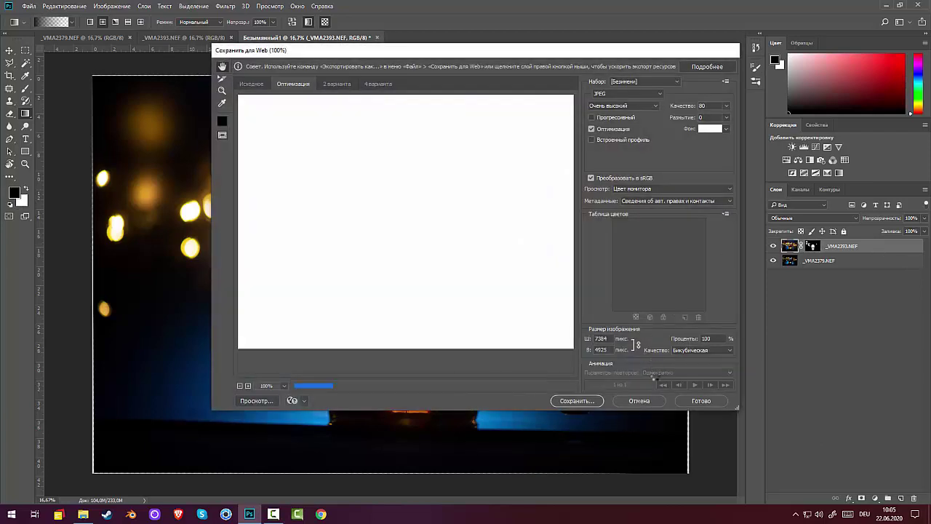
click(636, 401)
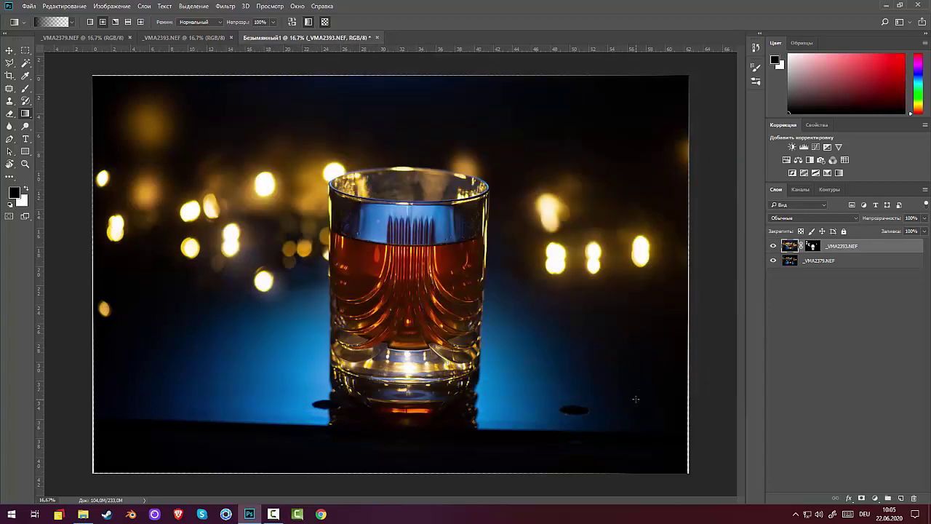
key(ctrl+alt+shift+e)
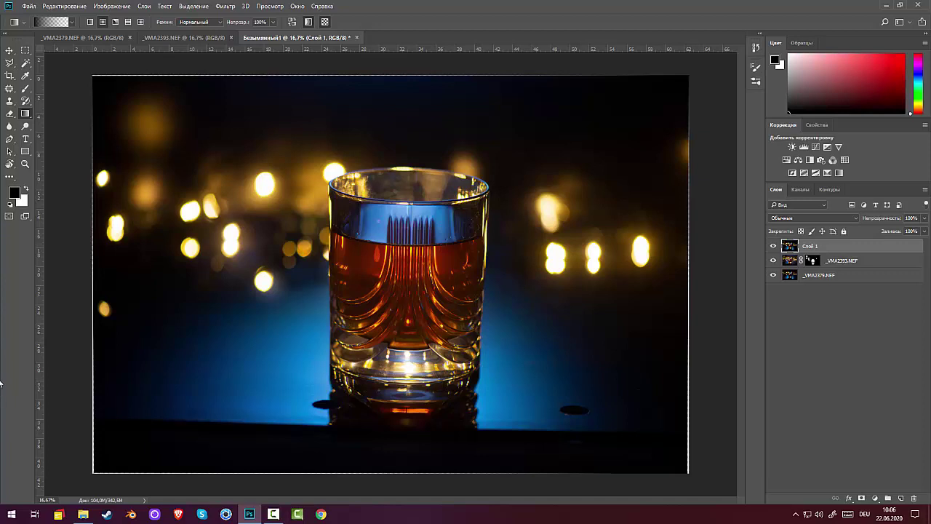
click(25, 50)
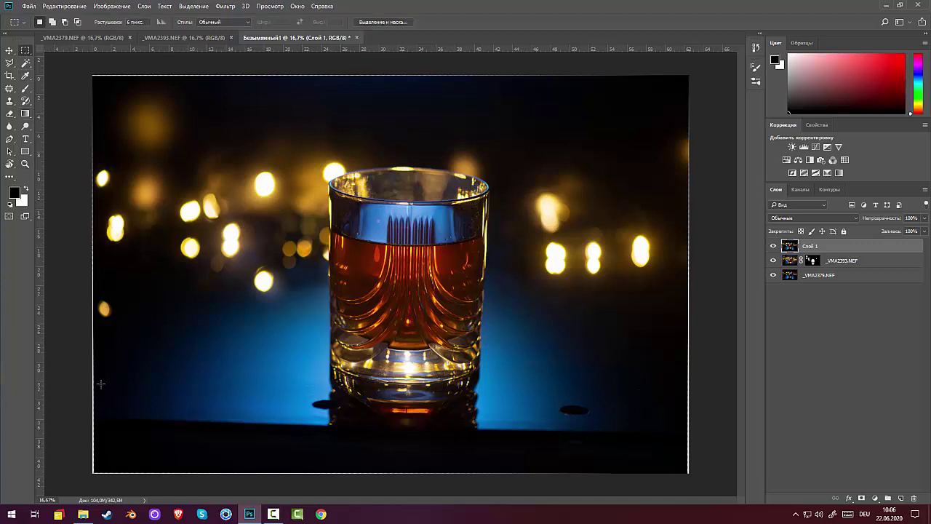
drag(93, 397, 698, 437)
click(615, 443)
drag(615, 443, 526, 455)
drag(103, 403, 825, 475)
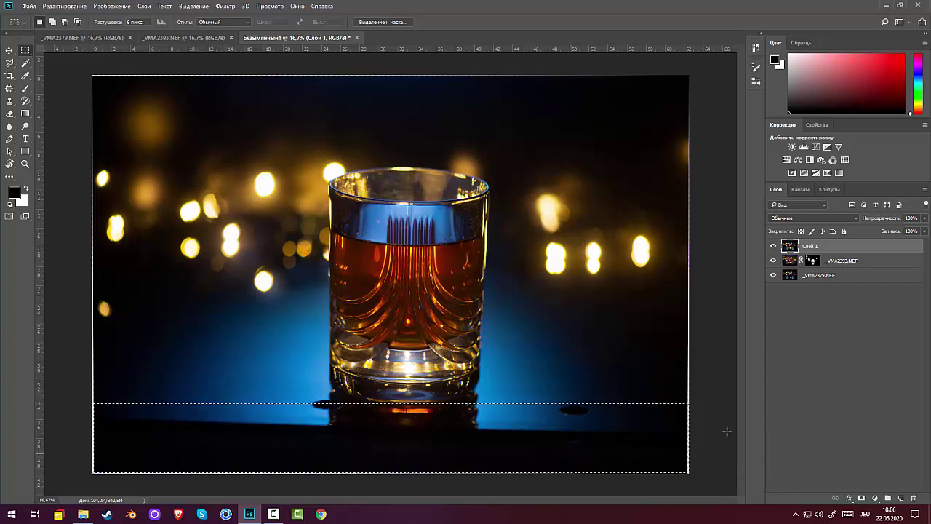
click(790, 407)
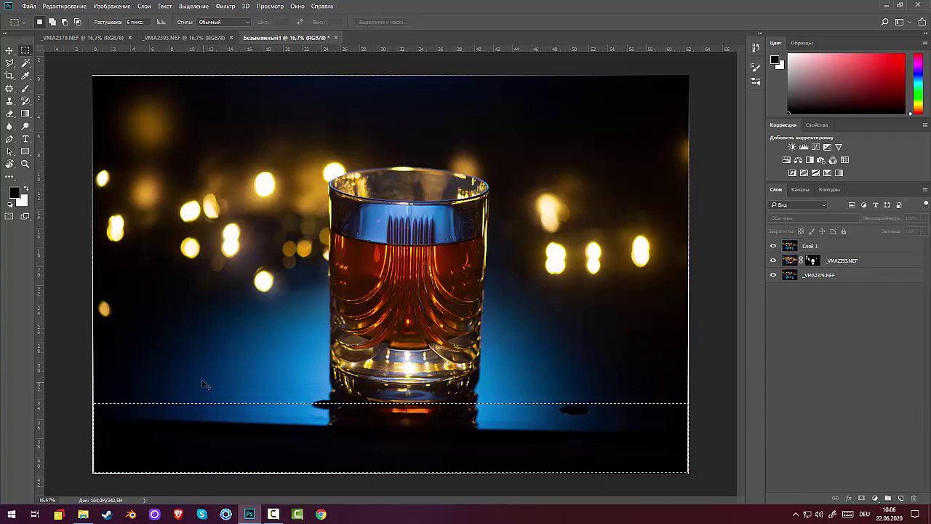
key(ctrl+d)
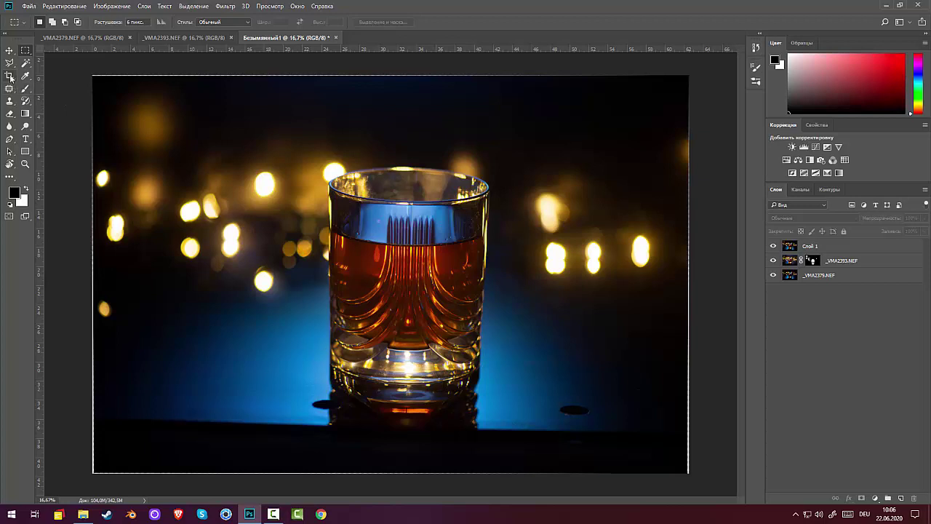
Step: Straighten the image along the table's front edge with the Crop tool and apply the crop
click(9, 75)
click(304, 23)
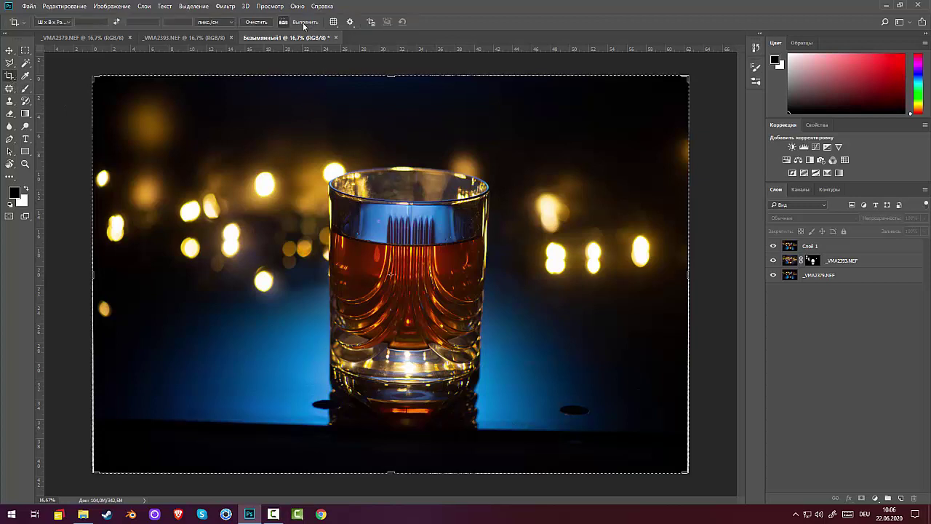
drag(104, 420, 795, 426)
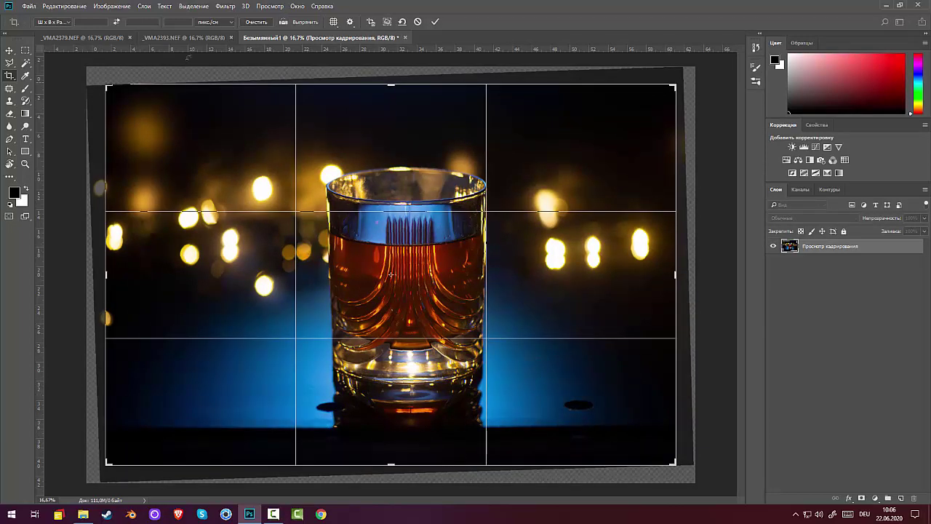
drag(713, 227, 717, 233)
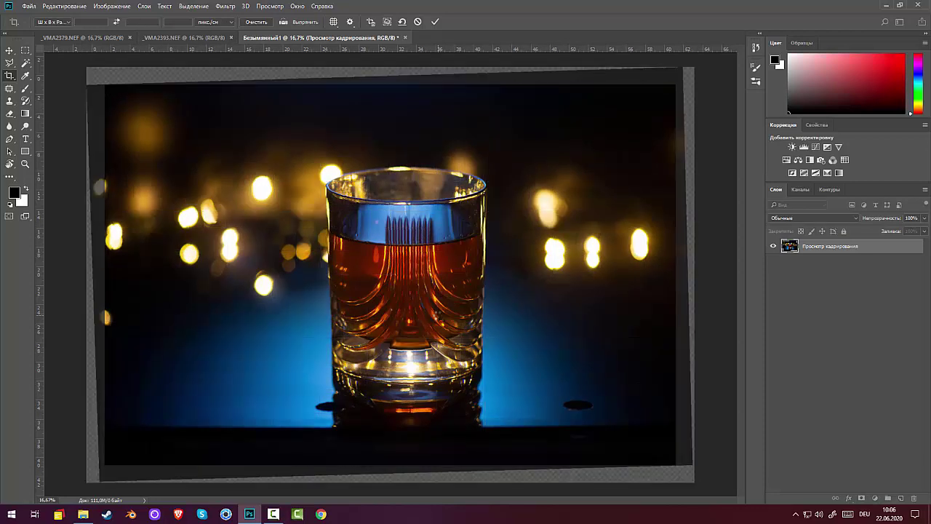
key(Return)
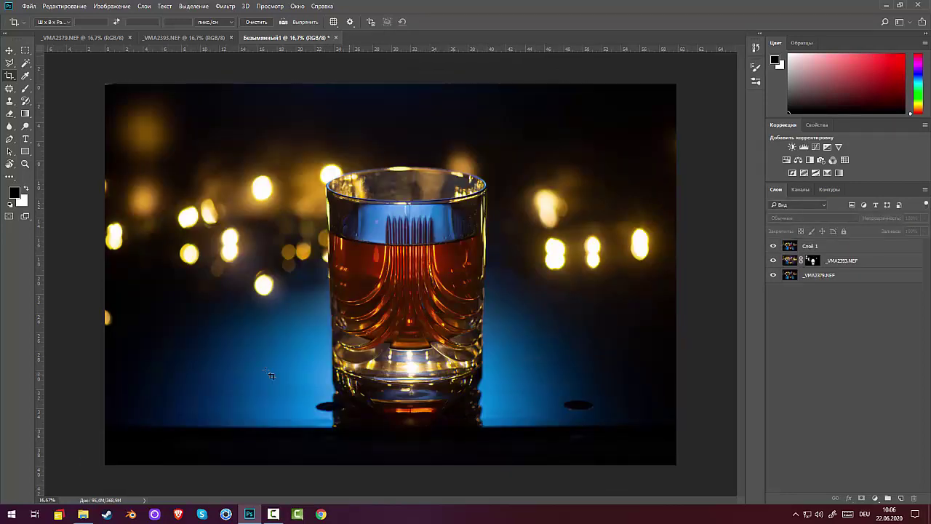
Step: Select the full-width strip along the table's front edge with a rectangular marquee
click(25, 51)
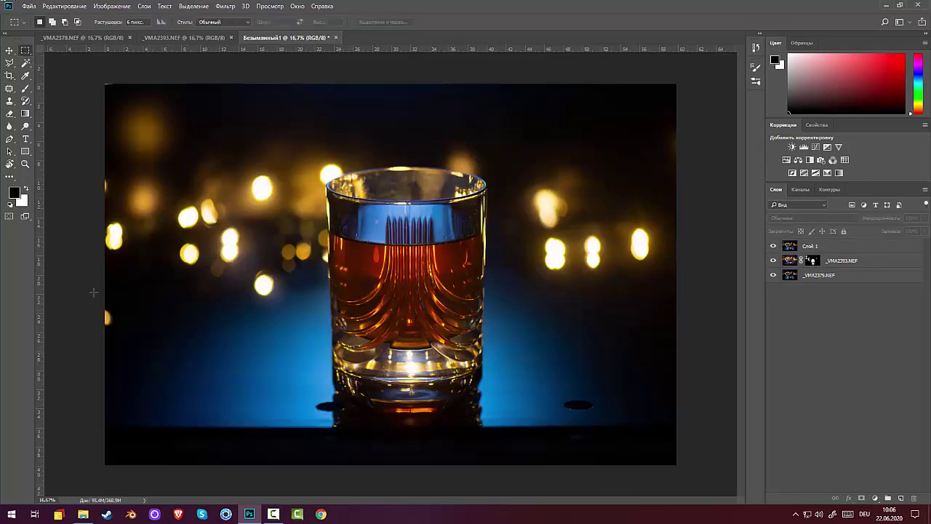
drag(103, 422, 688, 458)
drag(517, 451, 473, 443)
key(v)
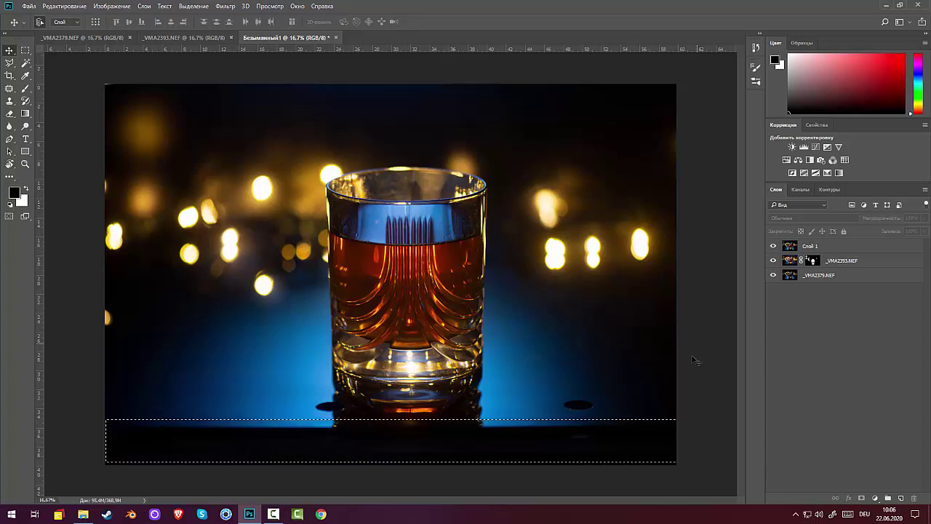
Step: Try to stretch the selected strip of Слой 1 downward to 566.43% height with Free Transform, then deselect it
click(825, 248)
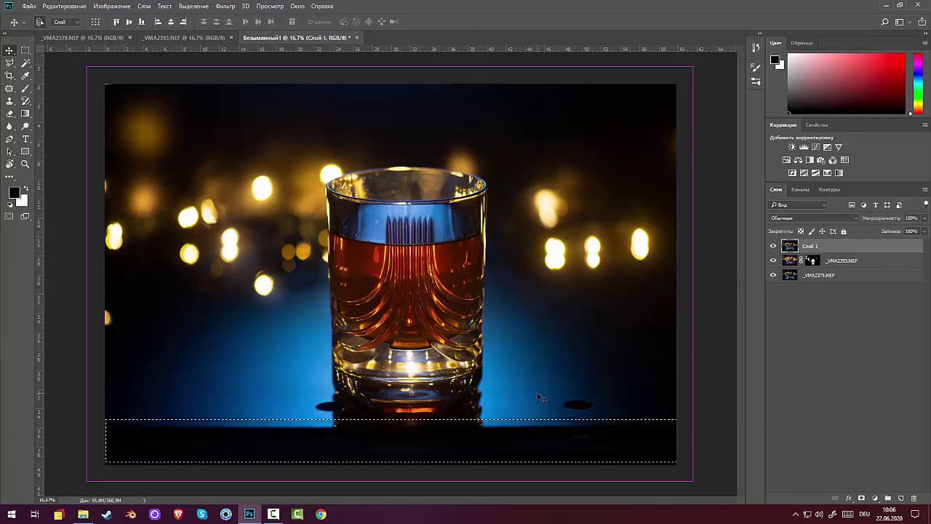
key(ctrl+t)
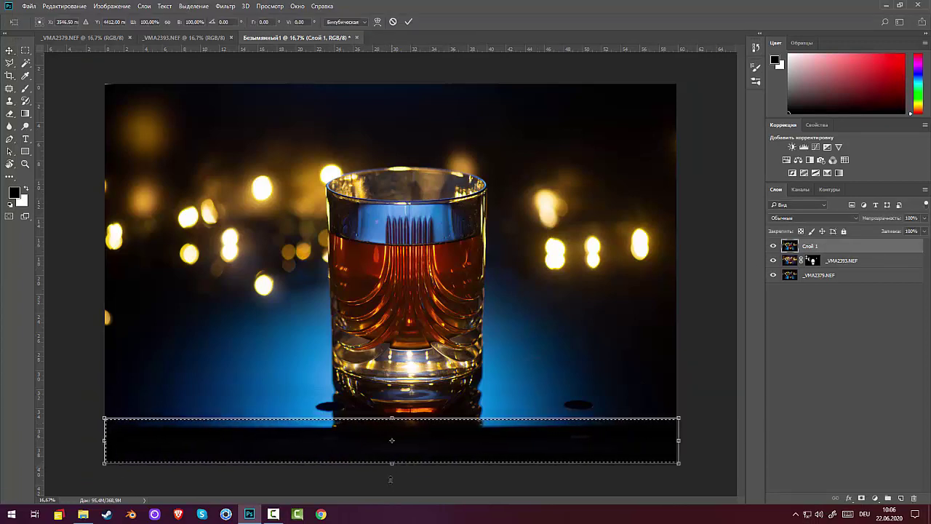
drag(397, 469, 388, 521)
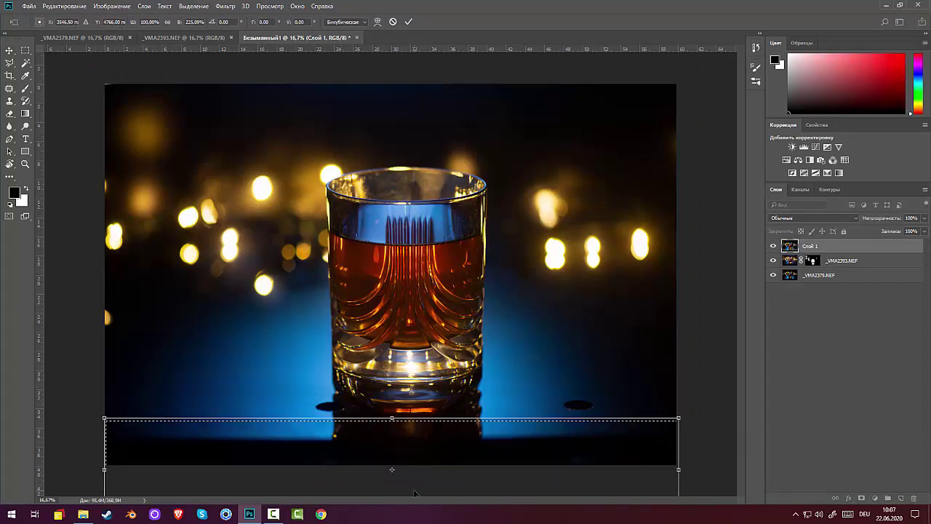
key(ctrl+minus)
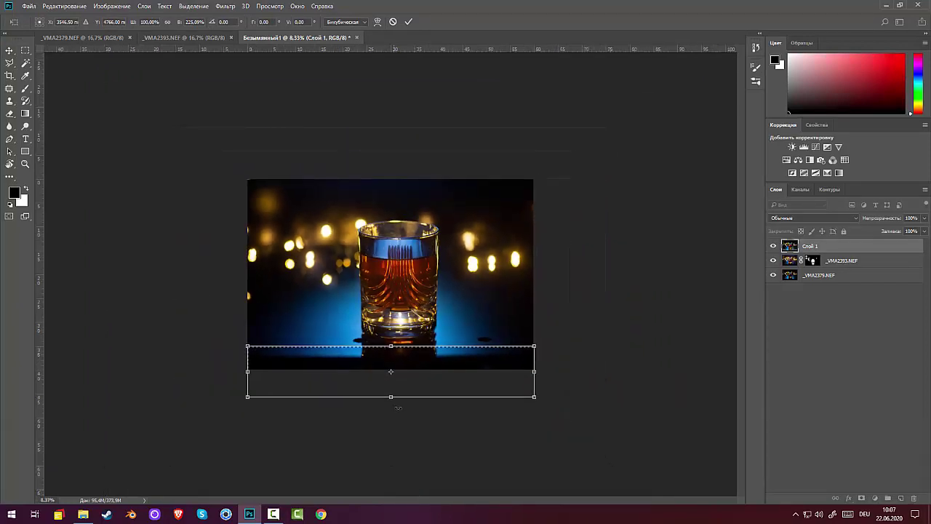
drag(391, 398, 382, 477)
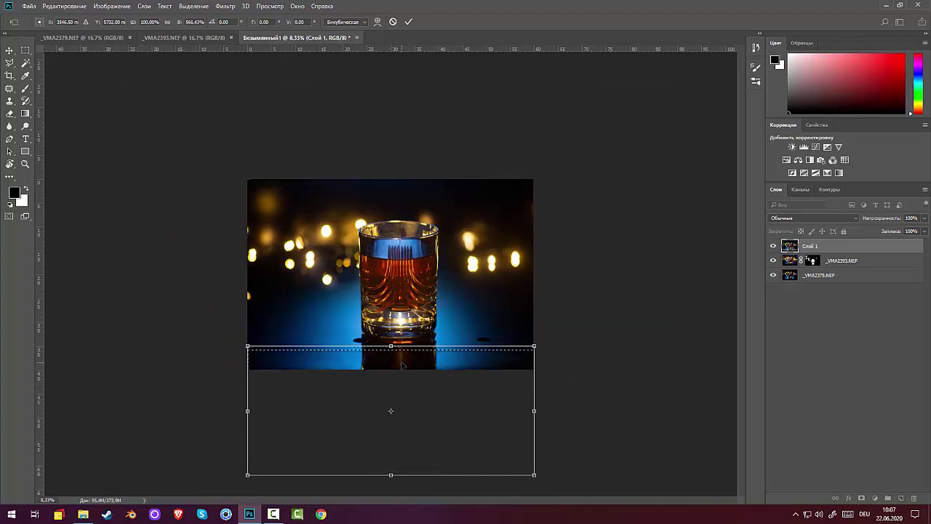
key(Return)
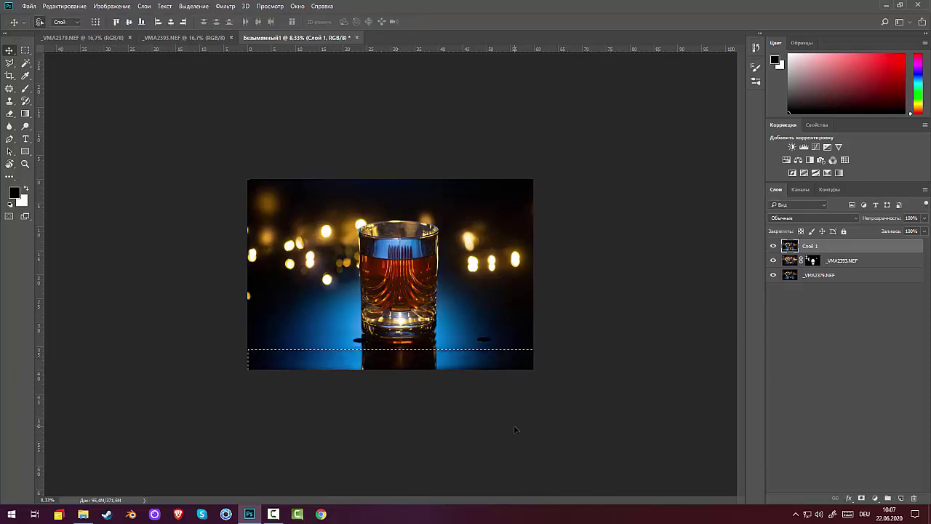
key(ctrl+d)
key(ctrl+plus)
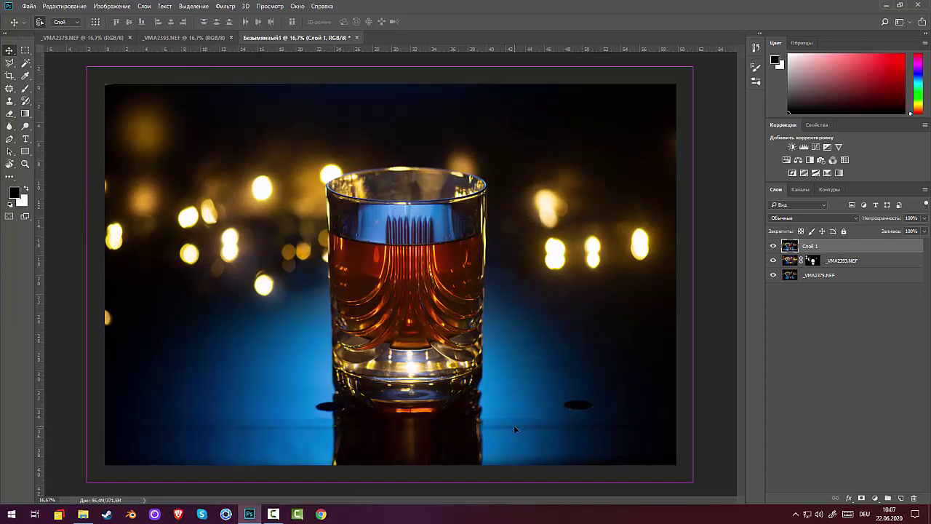
Step: Undo the stretch of the table strip and clear the selection
key(ctrl+shift+d)
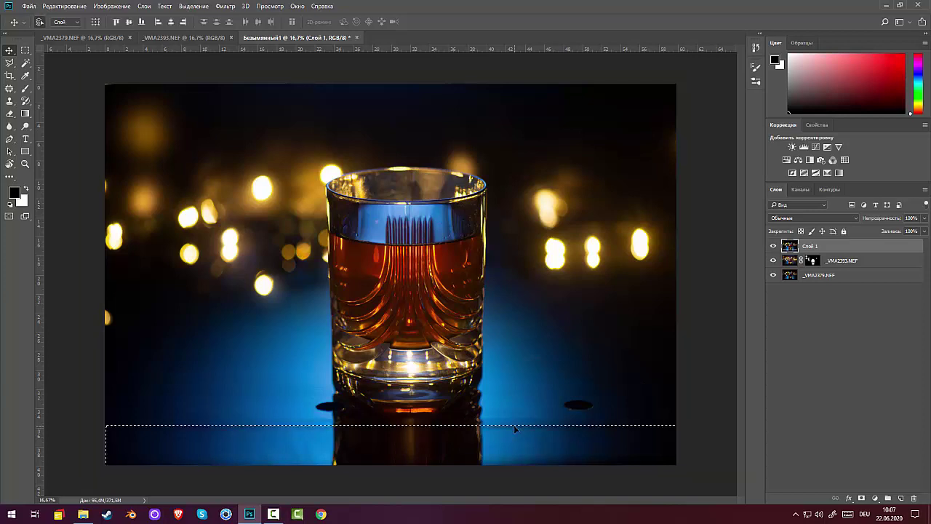
key(Delete)
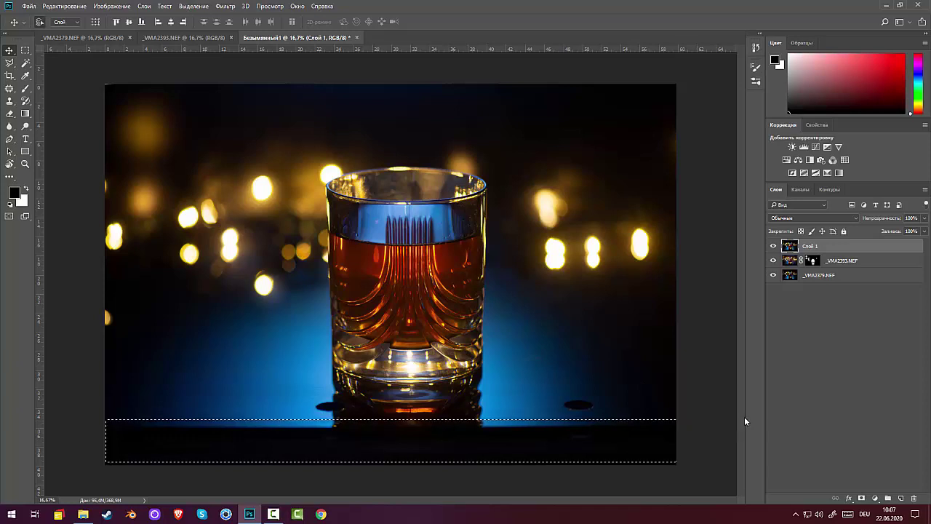
key(ctrl+d)
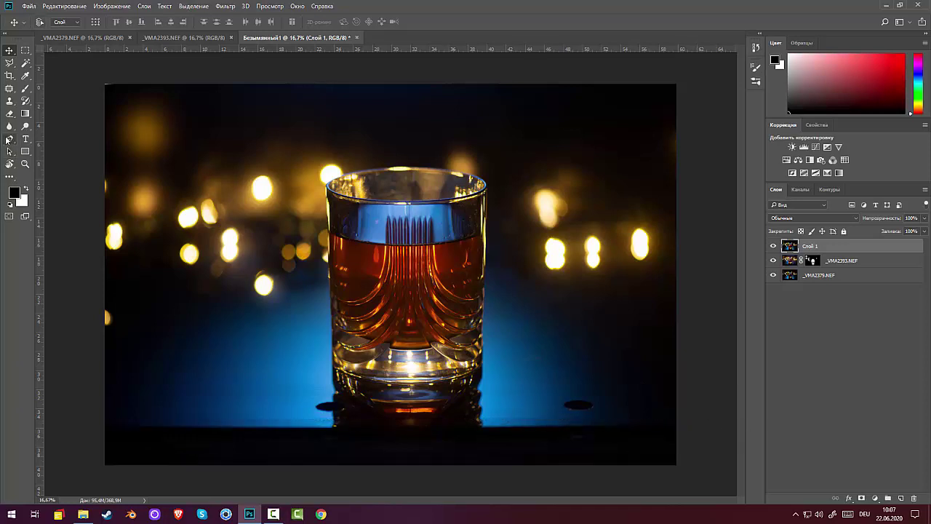
Step: Remove the dark oval spot on the table to the right of the glass with the Patch tool
click(9, 89)
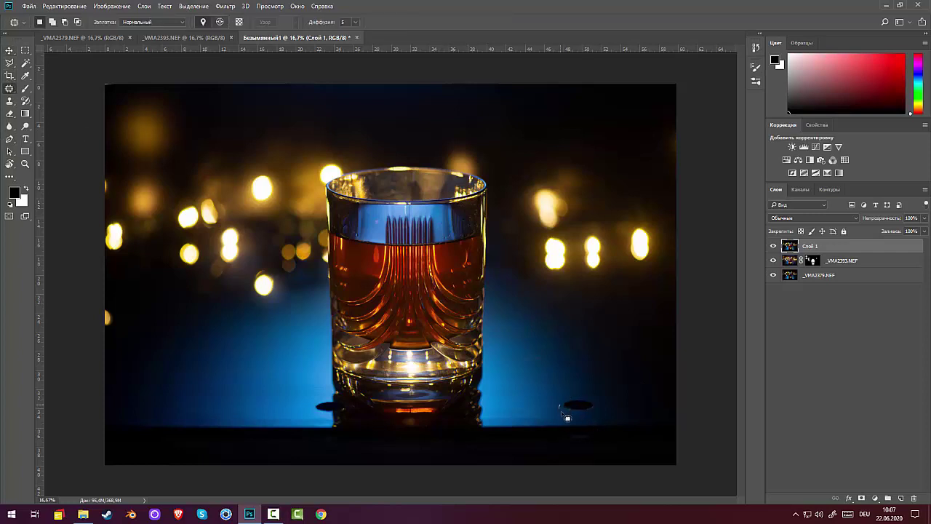
mouse_move(597, 421)
mouse_down()
mouse_move(605, 406)
mouse_move(578, 399)
mouse_move(566, 411)
mouse_move(585, 413)
mouse_move(561, 387)
mouse_up()
key(ctrl+d)
Step: Patch the uneven strips just above the table edge on both sides of the glass with smooth blue background
mouse_move(486, 421)
mouse_down()
mouse_move(589, 423)
mouse_move(583, 415)
mouse_move(484, 420)
mouse_up()
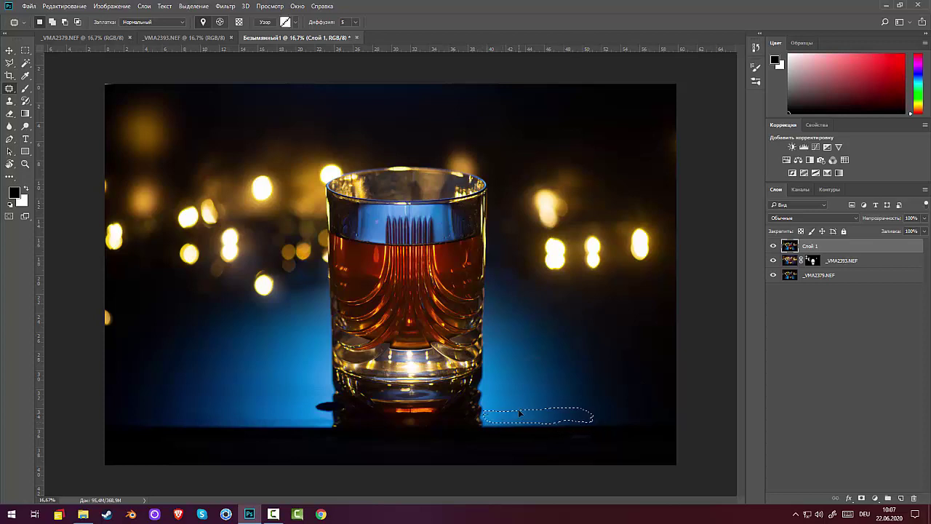
click(541, 380)
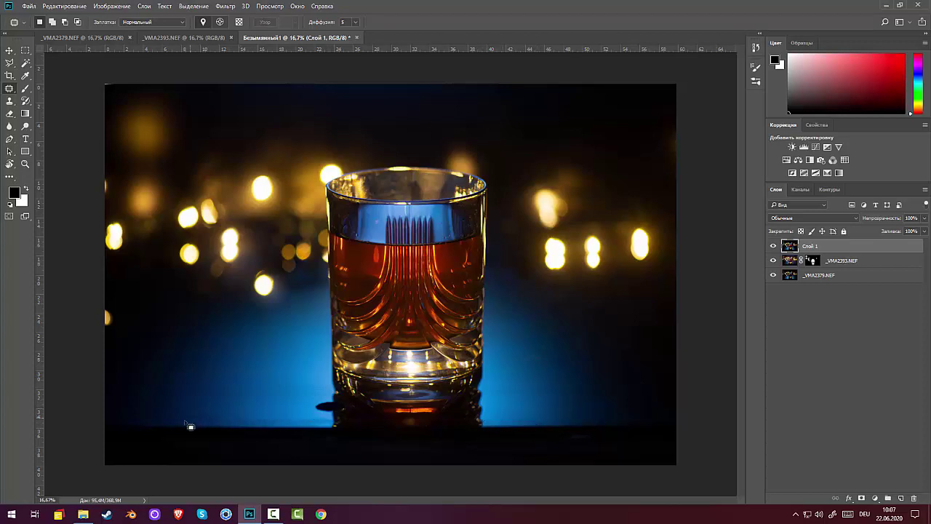
mouse_move(197, 422)
mouse_down()
mouse_move(325, 424)
mouse_move(239, 405)
mouse_move(190, 415)
mouse_move(219, 421)
mouse_up()
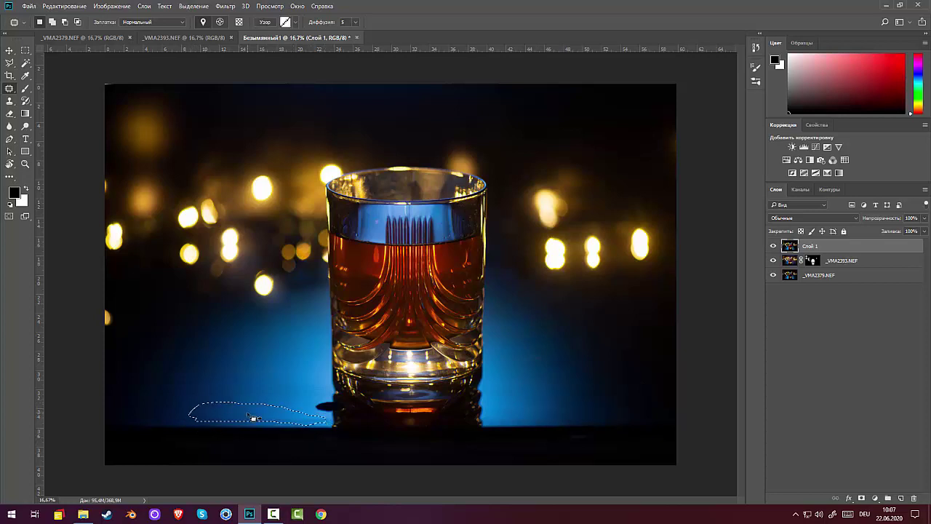
click(224, 355)
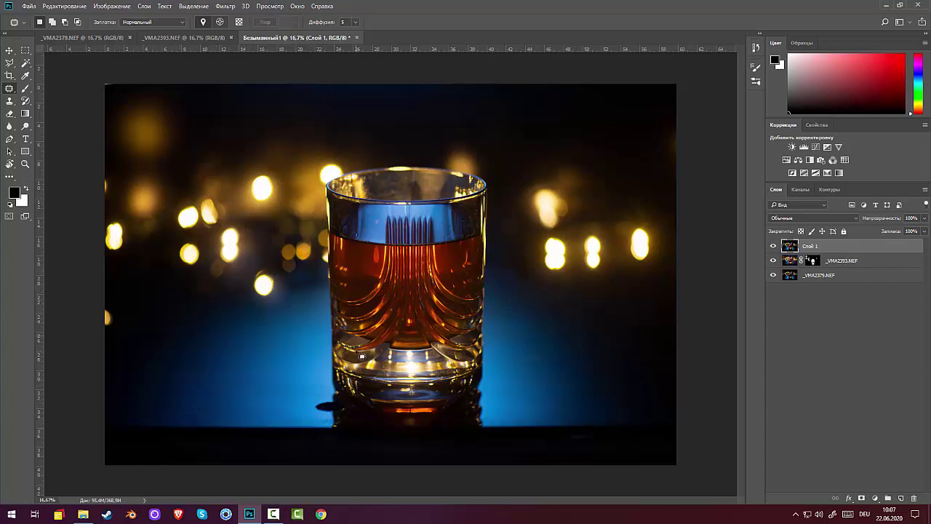
Step: Clone blue background over the dark spot touching the left side of the glass base with the Clone Stamp
key(ctrl+plus)
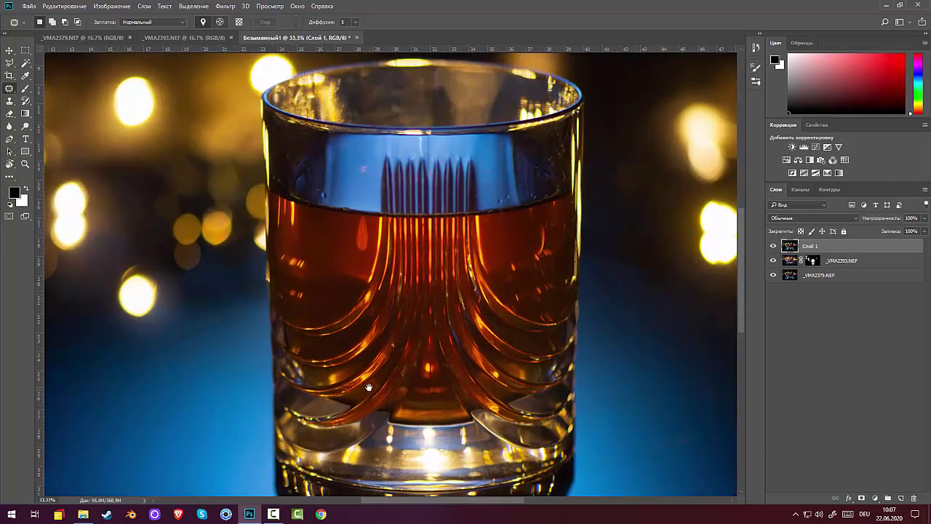
drag(373, 370, 474, 192)
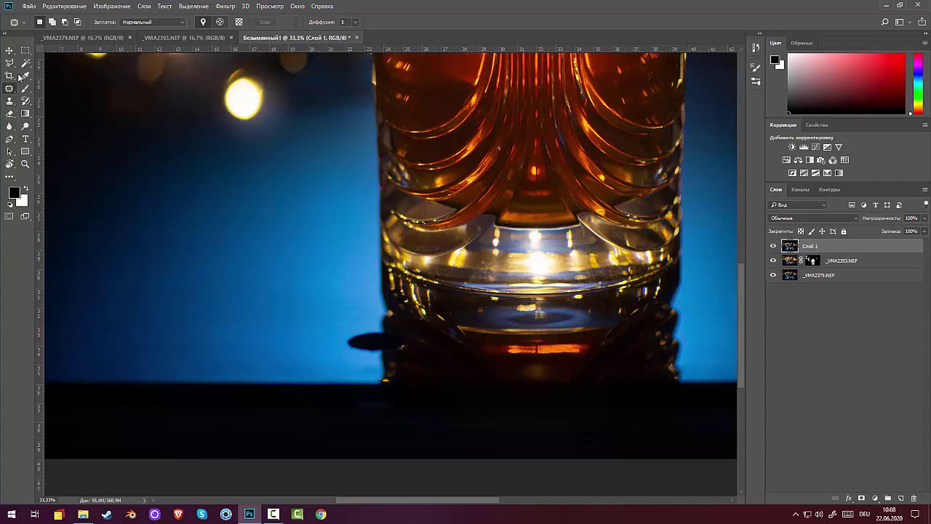
click(11, 101)
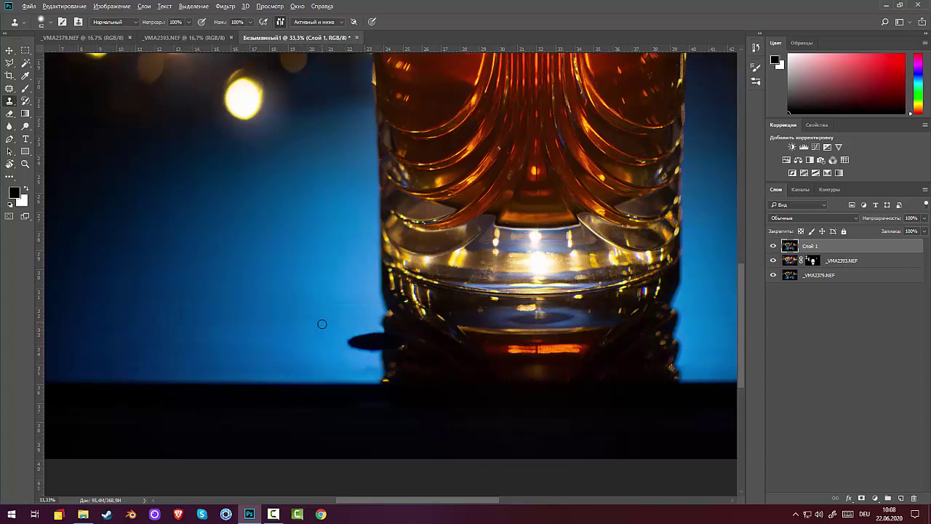
mouse_move(361, 334)
mouse_down()
mouse_move(378, 334)
mouse_move(372, 346)
mouse_move(349, 343)
mouse_move(371, 351)
mouse_move(375, 318)
mouse_up()
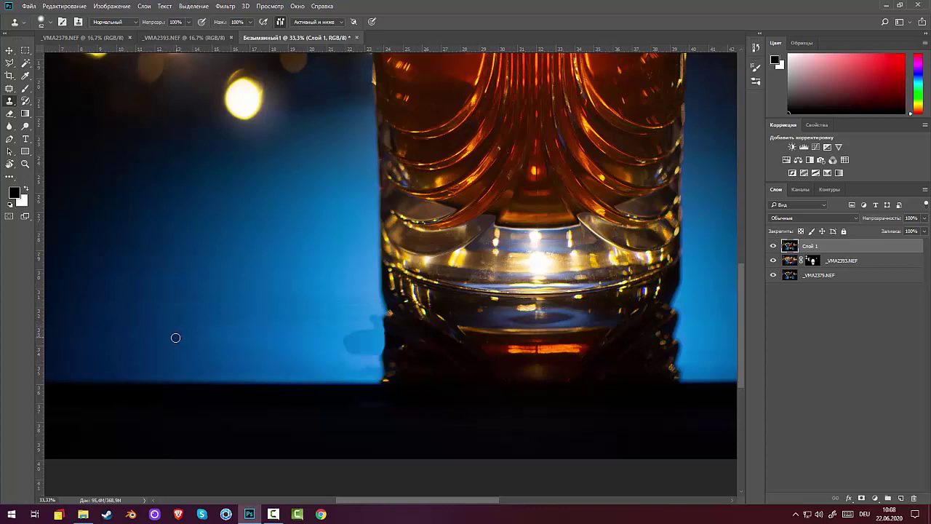
Step: Patch the leftover smudge beside the glass base and the blemish farther left above the table edge
click(10, 88)
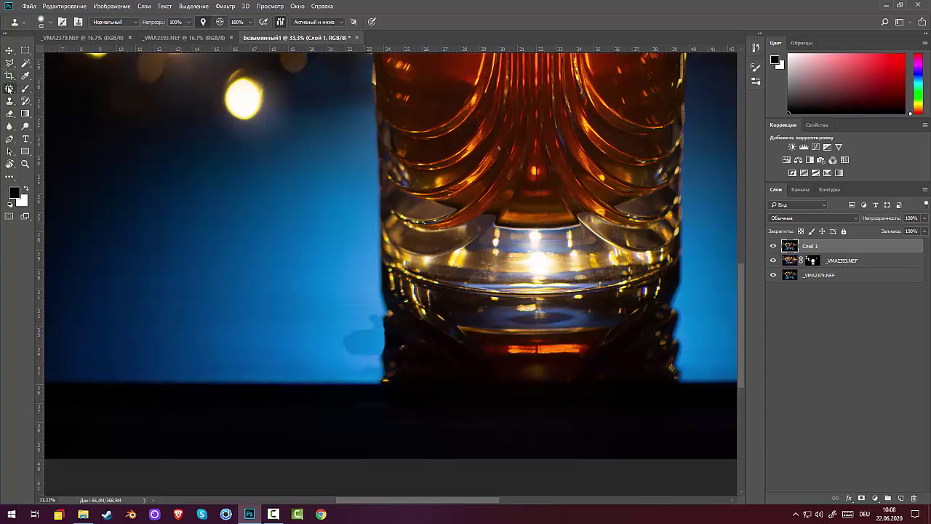
mouse_move(337, 350)
mouse_down()
mouse_move(372, 360)
mouse_move(383, 321)
mouse_move(371, 307)
mouse_move(319, 328)
mouse_move(360, 343)
mouse_move(260, 244)
mouse_up()
key(ctrl+d)
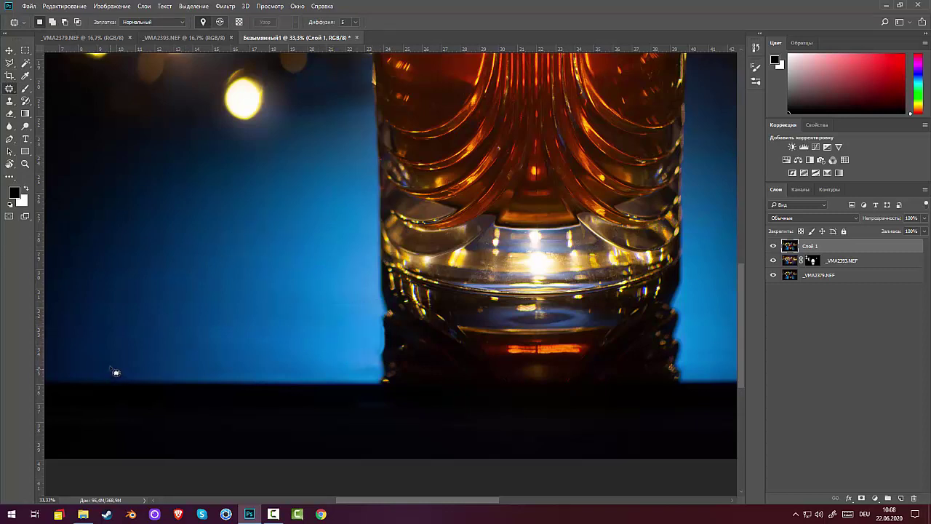
mouse_move(123, 358)
mouse_down()
mouse_move(260, 364)
mouse_move(129, 336)
mouse_up()
key(ctrl+d)
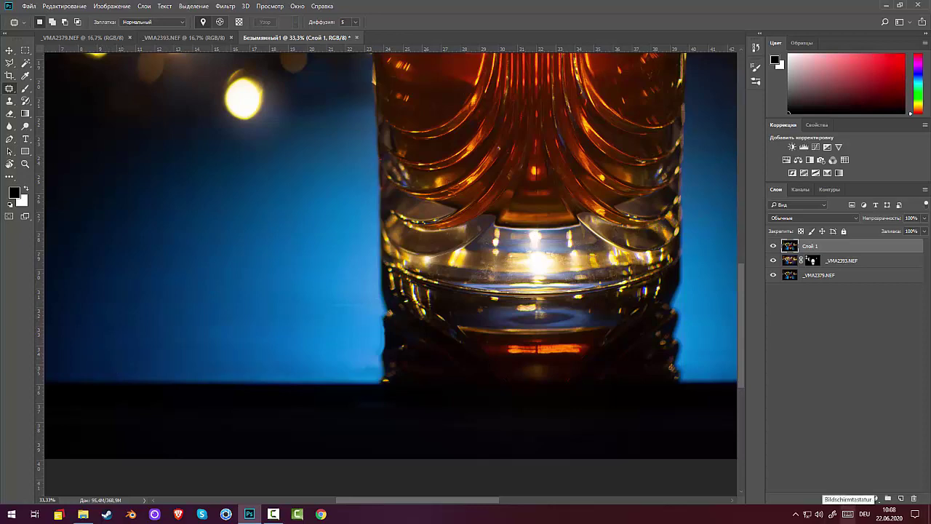
Step: Duplicate the retouched merged layer Слой 1
key(ctrl+minus)
key(ctrl+minus)
key(ctrl+minus)
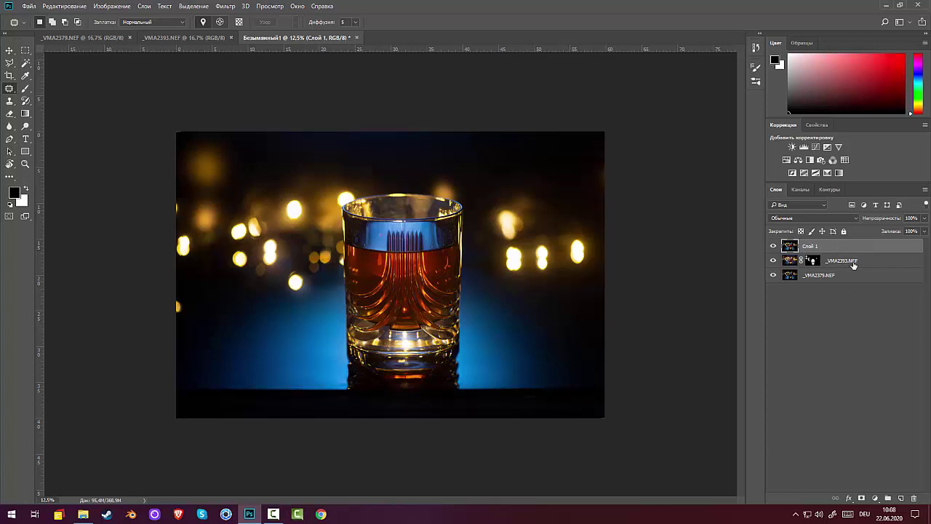
drag(869, 245, 901, 498)
Step: Apply Topaz DeNoise 6 to the duplicated layer with an Overall Strength of 0.96
click(222, 7)
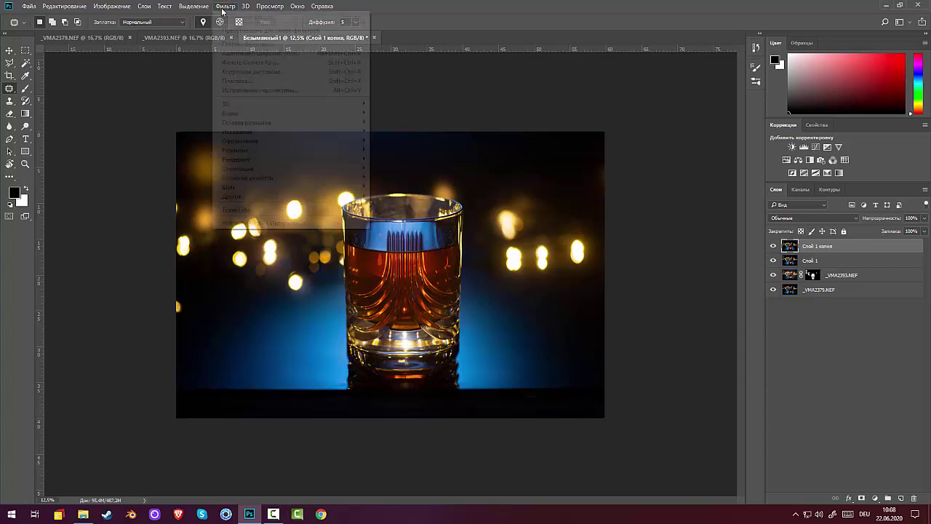
mouse_move(272, 211)
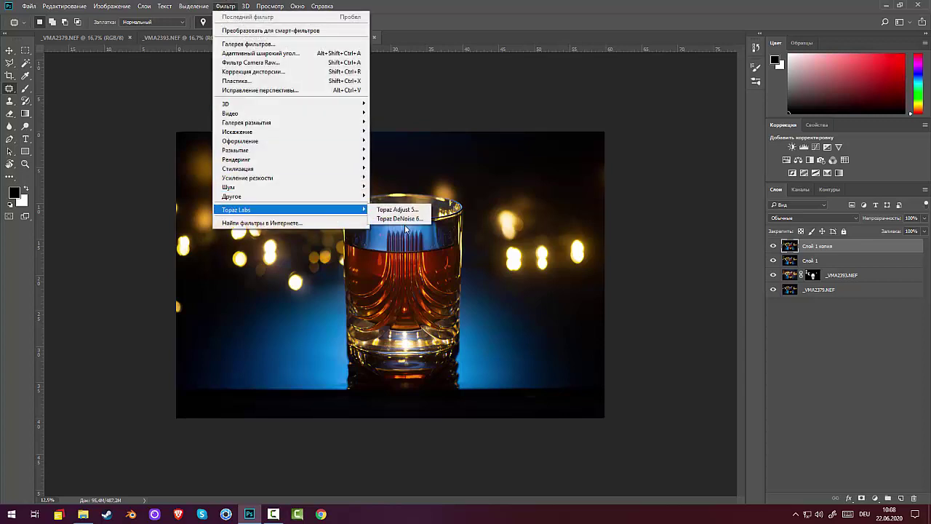
click(404, 218)
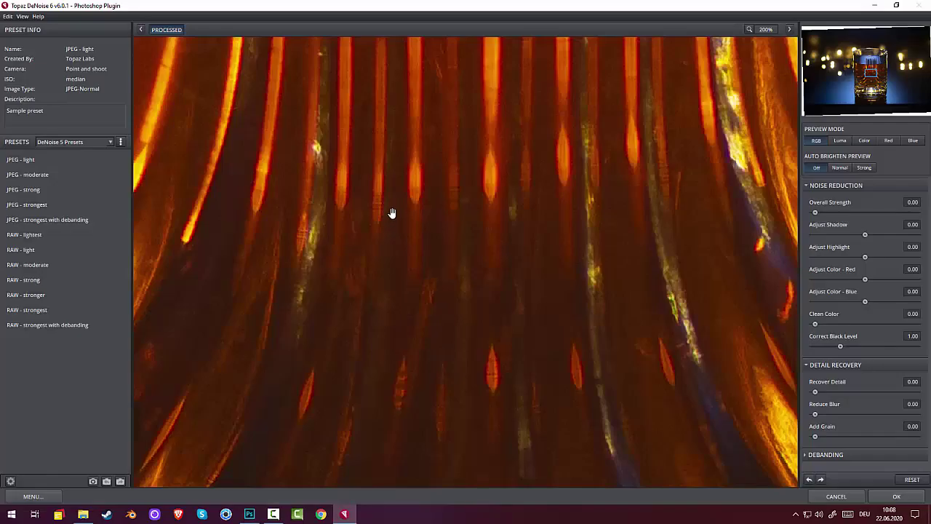
drag(420, 160, 427, 378)
drag(451, 287, 442, 513)
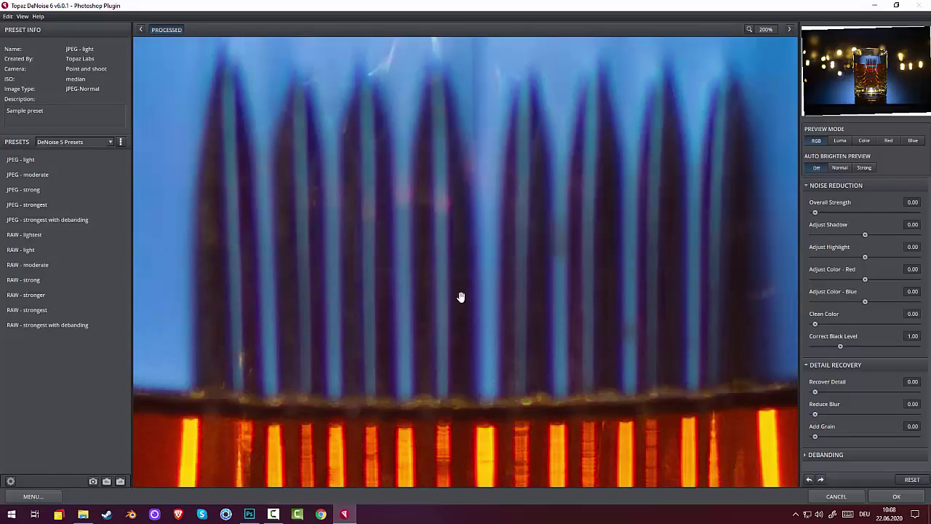
mouse_move(461, 298)
mouse_down()
mouse_move(393, 366)
mouse_move(439, 316)
mouse_move(467, 448)
mouse_move(481, 422)
mouse_up()
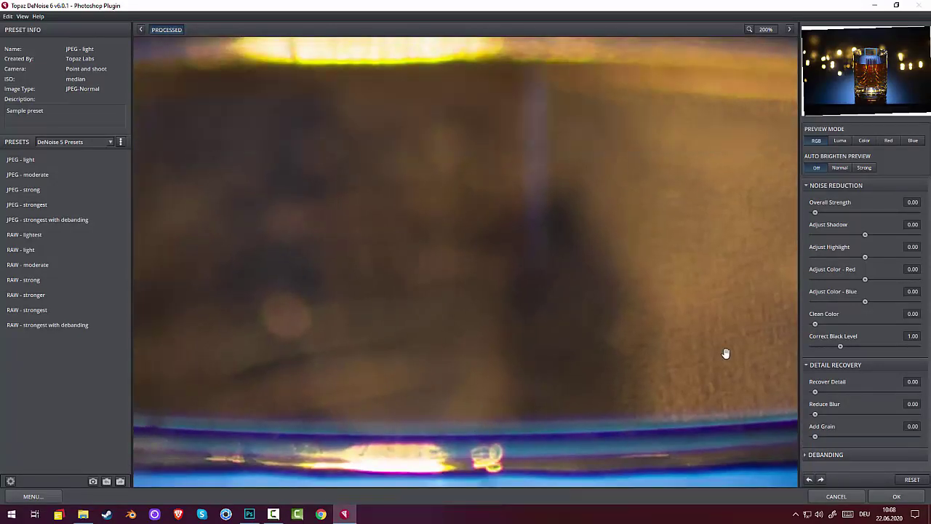
drag(824, 216, 913, 224)
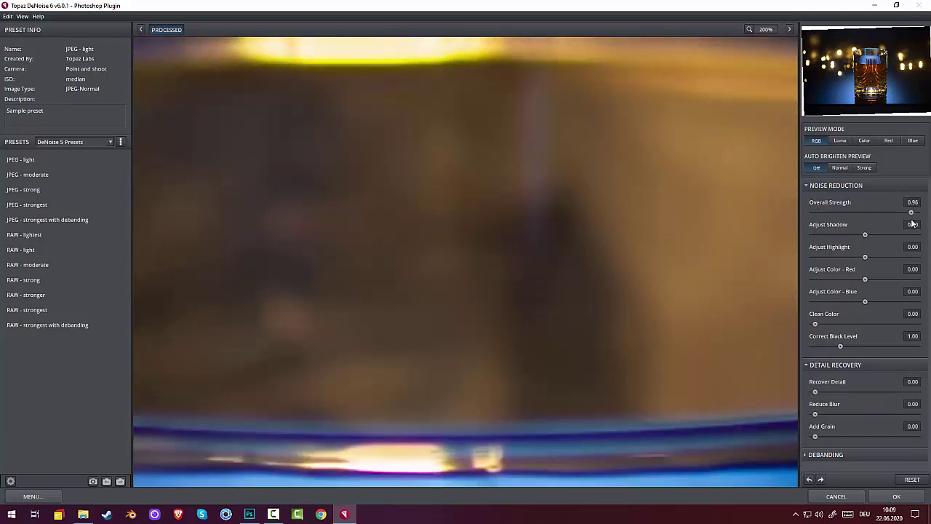
click(895, 498)
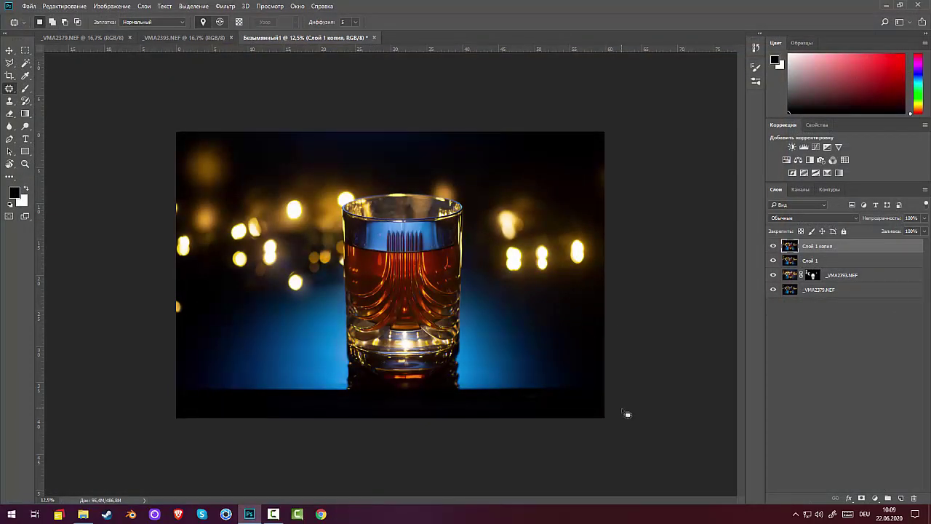
Step: Add a layer mask to Слой 1 копия and paint black over the middle of the liquid with the soft 180 px brush
key(ctrl+plus)
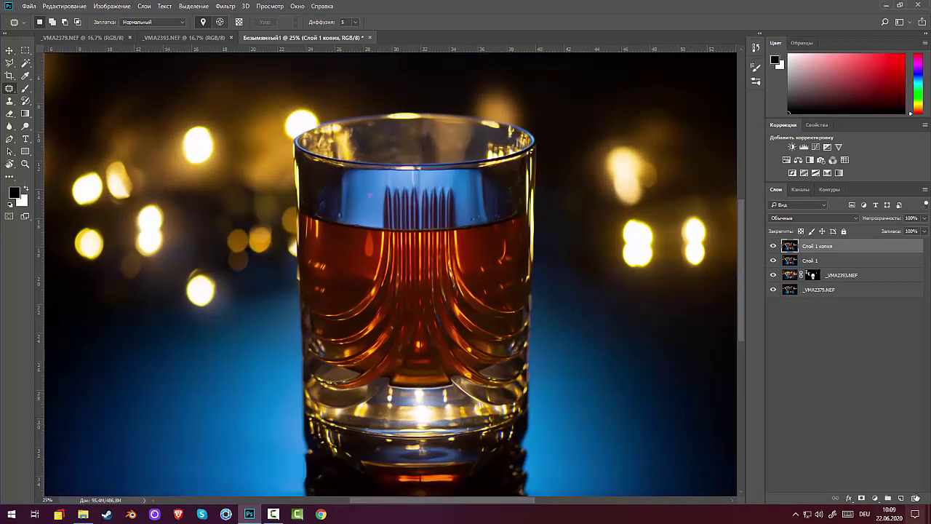
click(861, 500)
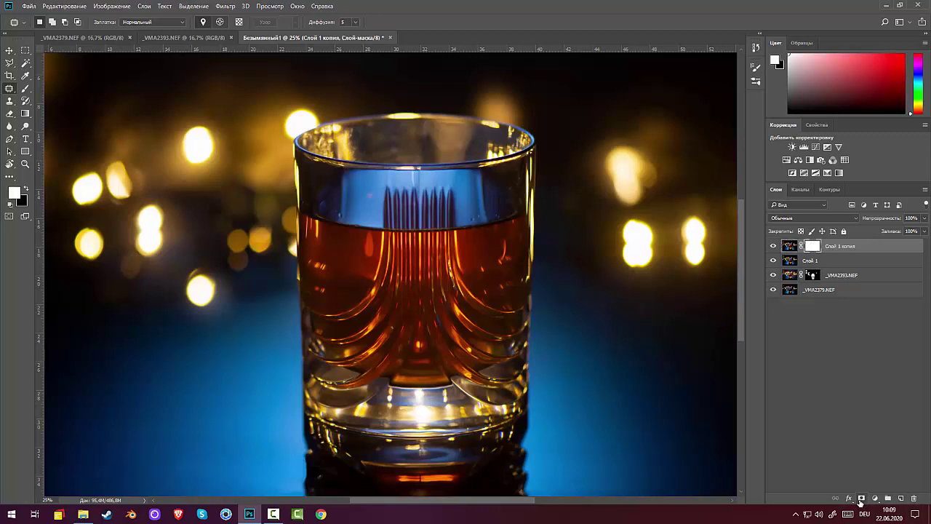
click(25, 89)
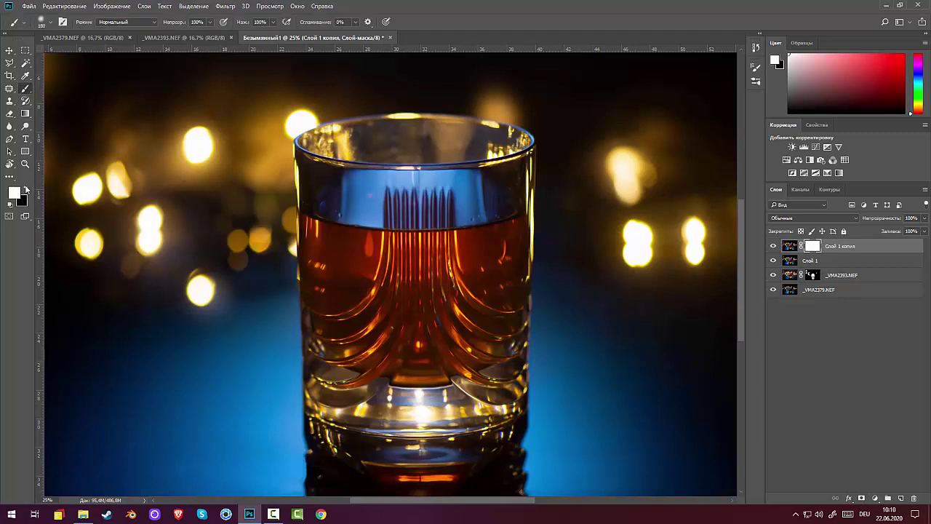
click(27, 191)
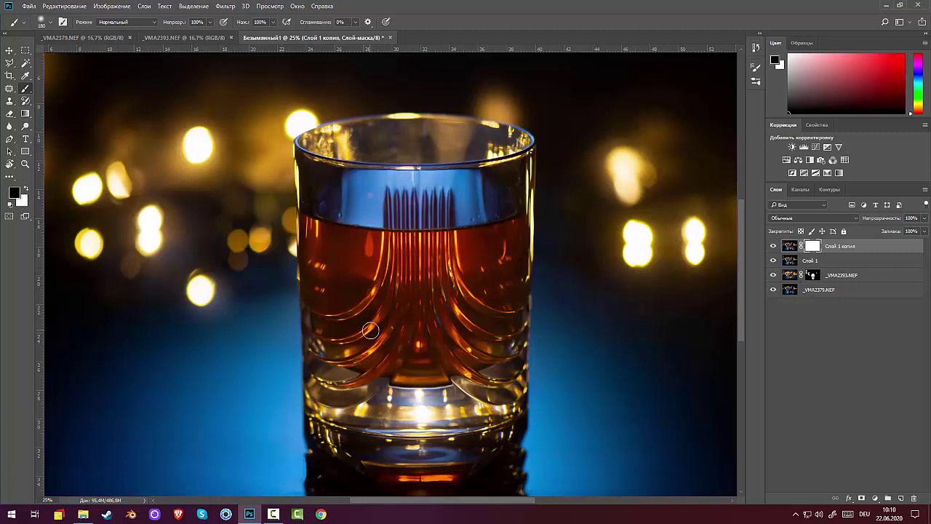
mouse_move(426, 364)
mouse_down()
mouse_move(473, 336)
mouse_move(501, 266)
mouse_move(507, 358)
mouse_move(481, 313)
mouse_up()
Step: Set the brush to about 448 px with 28% hardness and paint the rest of the glass black on the mask
right_click(481, 313)
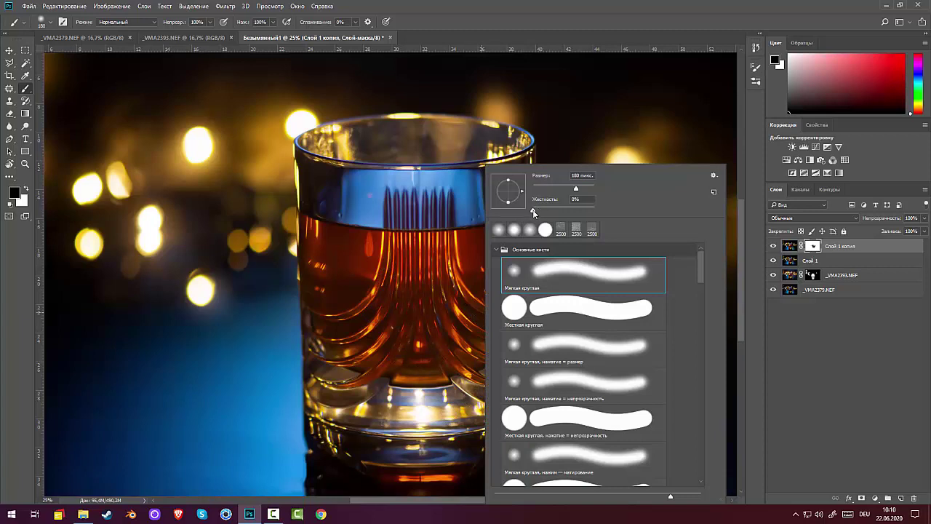
drag(534, 212, 590, 189)
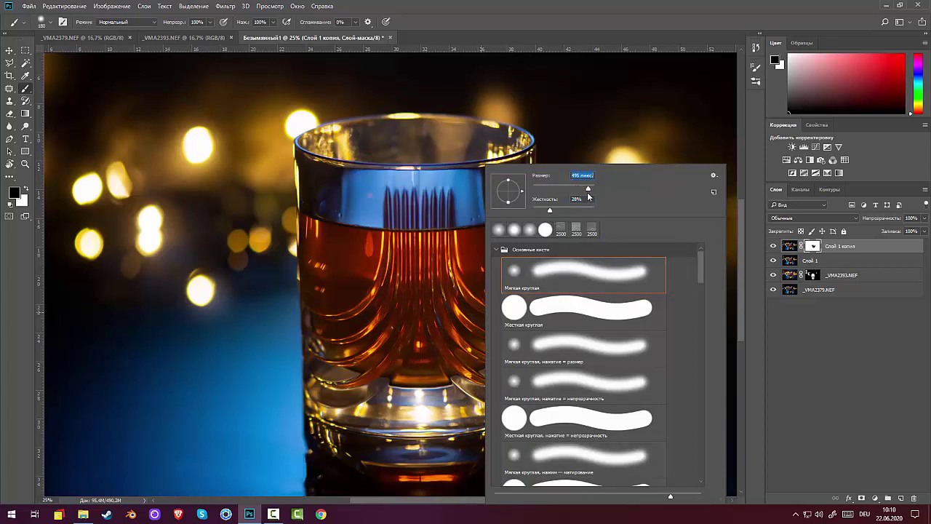
click(400, 233)
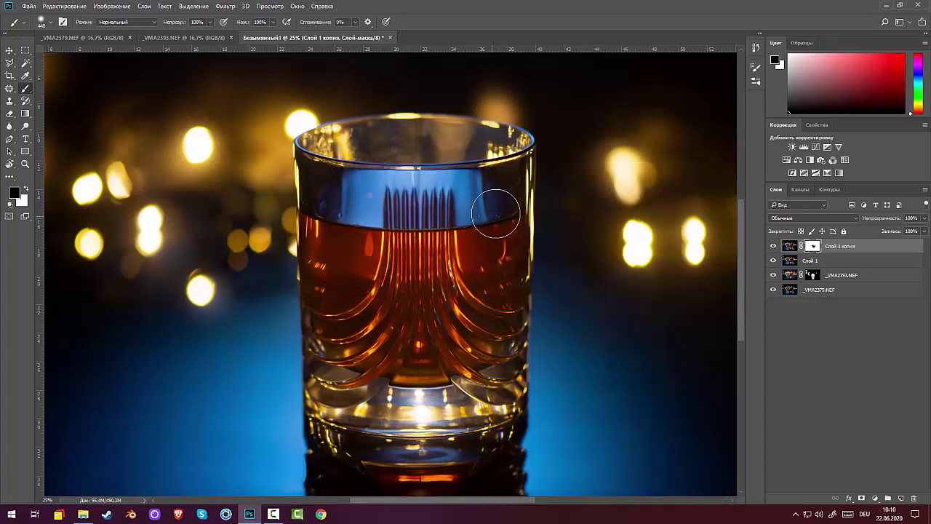
drag(495, 201, 502, 207)
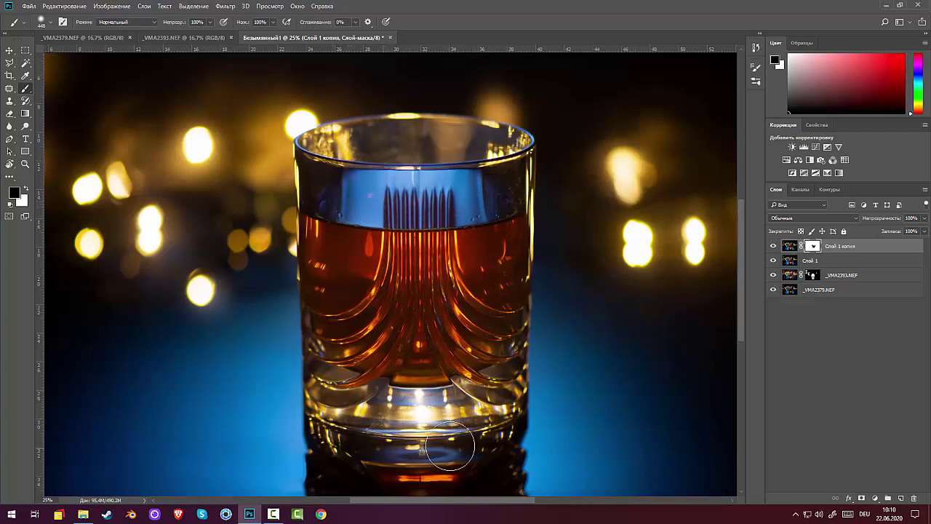
drag(439, 462, 333, 432)
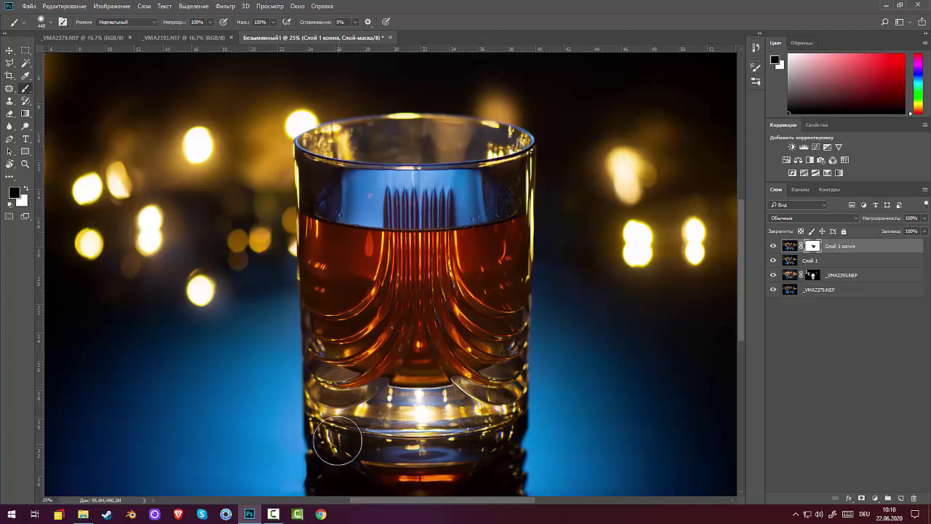
click(27, 189)
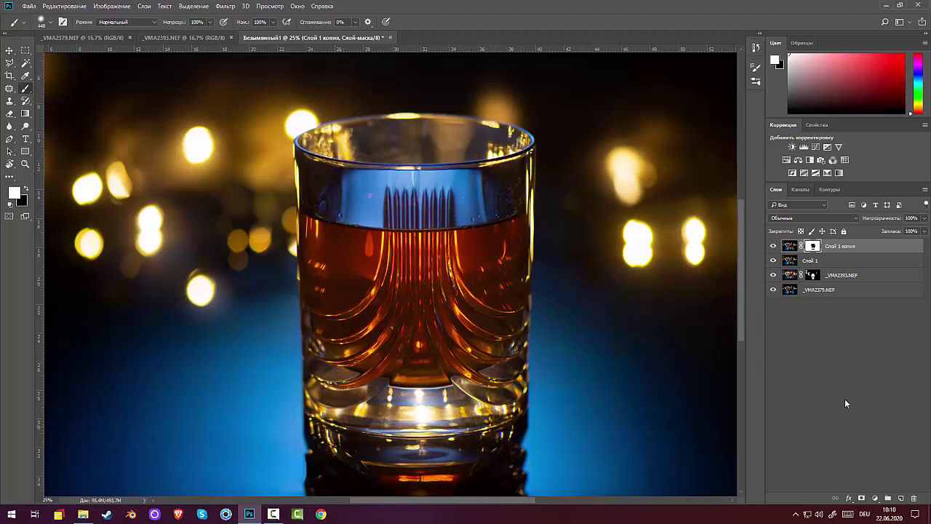
Step: Stamp all visible layers into a new merged layer above Слой 1 копия
key(ctrl+minus)
key(ctrl+minus)
key(ctrl+minus)
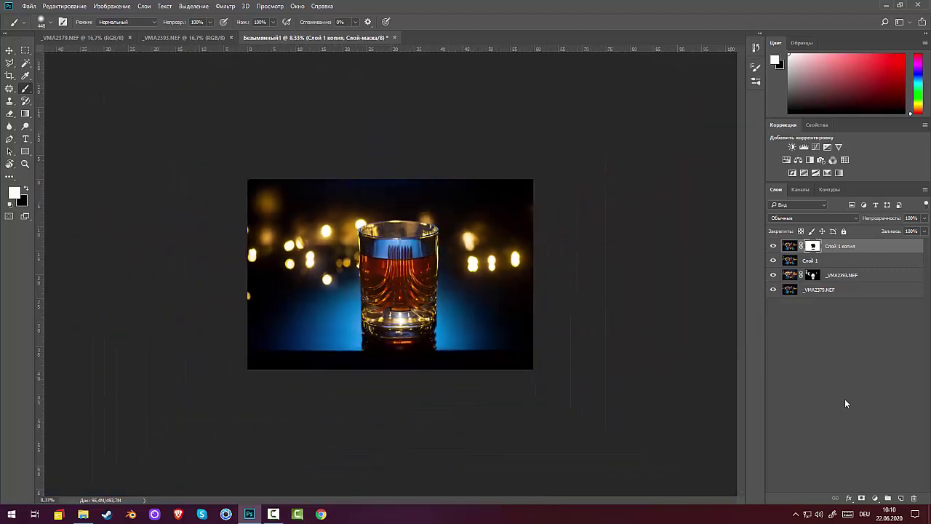
key(ctrl+plus)
key(ctrl+plus)
key(ctrl+plus)
key(ctrl+plus)
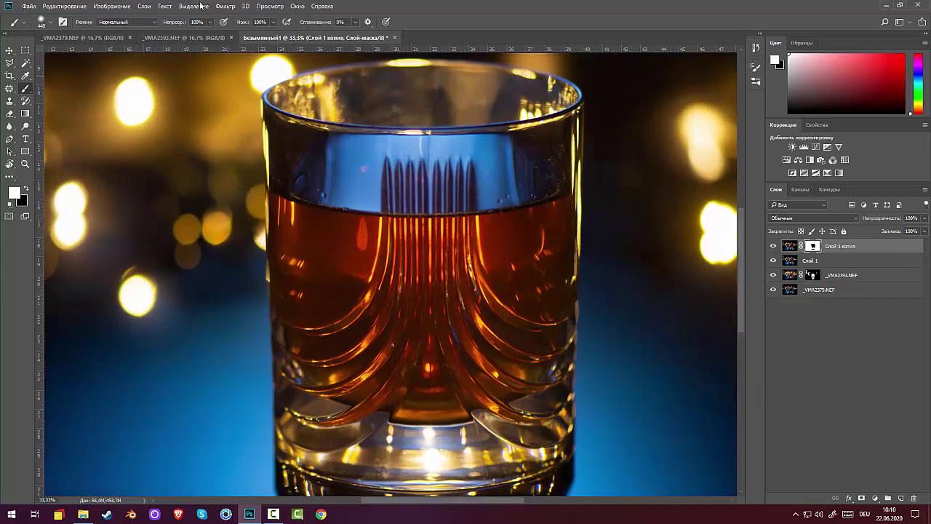
click(10, 88)
click(850, 247)
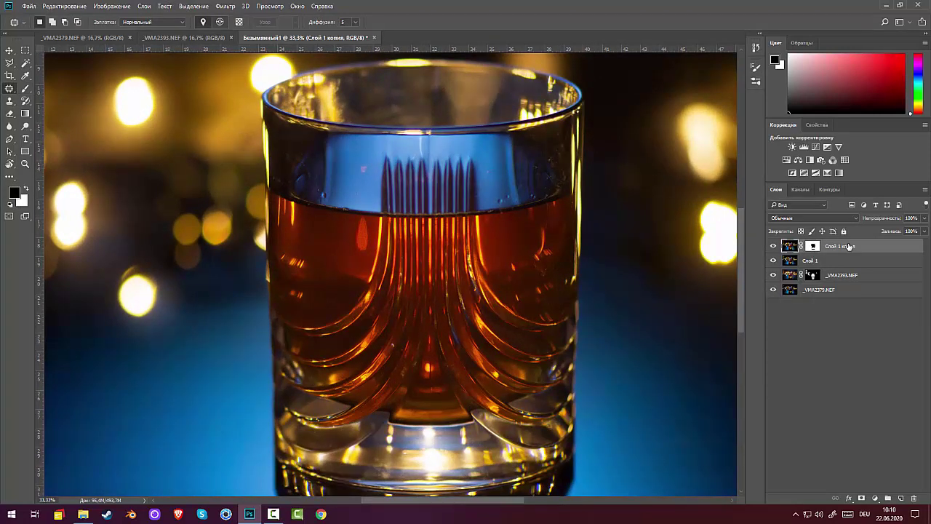
key(ctrl+shift+alt+e)
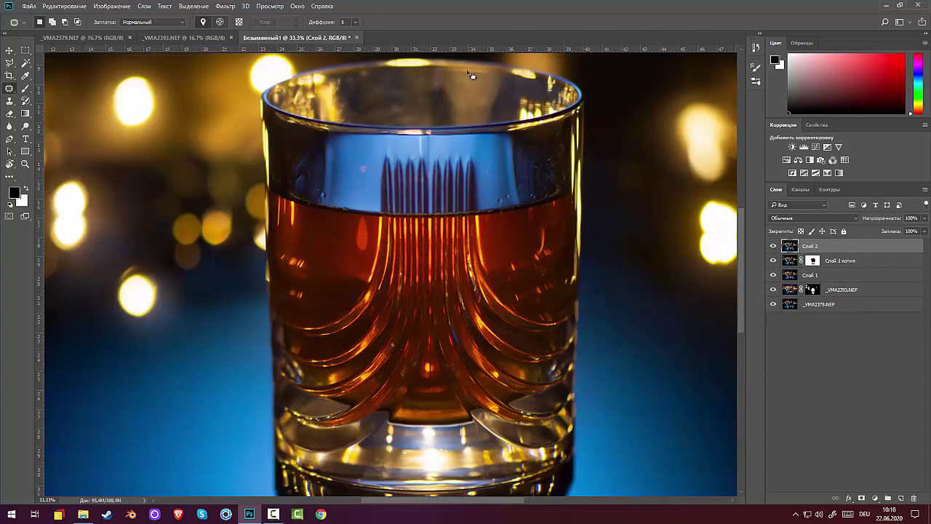
Step: Patch the blotchy reflections on the back wall inside the glass rim with the Patch tool
mouse_move(353, 96)
mouse_down()
mouse_move(366, 120)
mouse_move(414, 123)
mouse_move(434, 104)
mouse_move(422, 78)
mouse_move(359, 78)
mouse_move(342, 91)
mouse_move(393, 115)
mouse_move(599, 386)
mouse_move(657, 431)
mouse_move(659, 396)
mouse_up()
key(ctrl+d)
mouse_move(339, 84)
mouse_down()
mouse_move(340, 119)
mouse_move(359, 126)
mouse_move(463, 111)
mouse_move(459, 83)
mouse_move(434, 73)
mouse_move(337, 86)
mouse_up()
drag(391, 93, 655, 408)
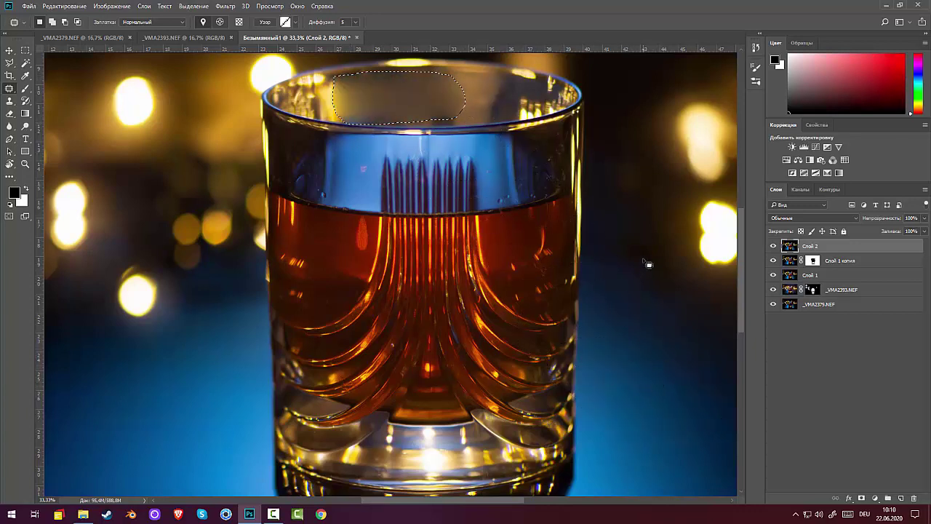
key(ctrl+d)
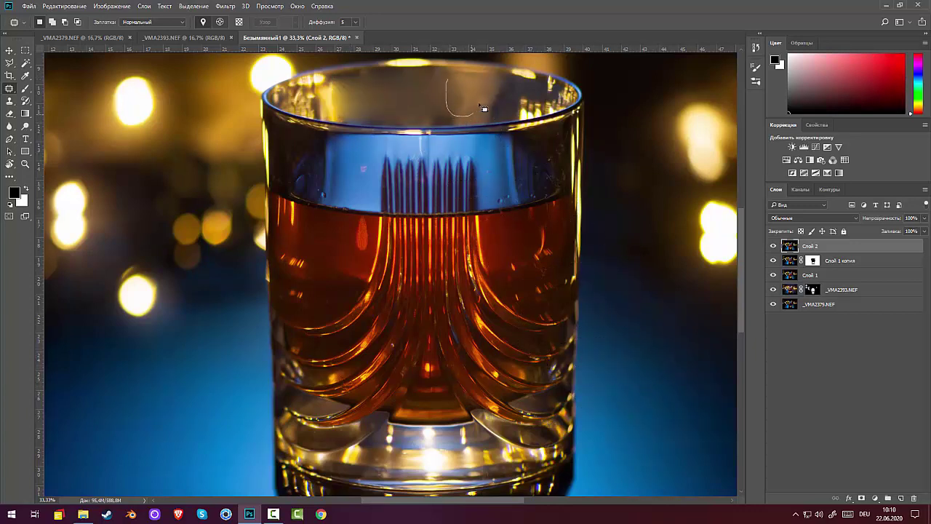
mouse_move(483, 108)
mouse_down()
mouse_move(451, 69)
mouse_move(447, 102)
mouse_up()
key(ctrl+d)
Step: Patch the leftover uneven area inside the glass rim and clear the selection
key(ctrl+minus)
key(ctrl+minus)
key(ctrl+minus)
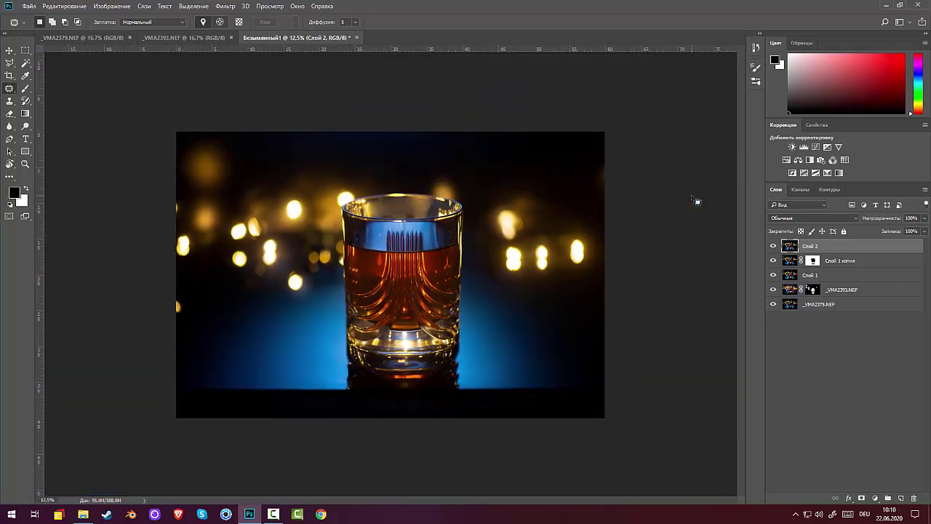
key(ctrl+minus)
key(ctrl+minus)
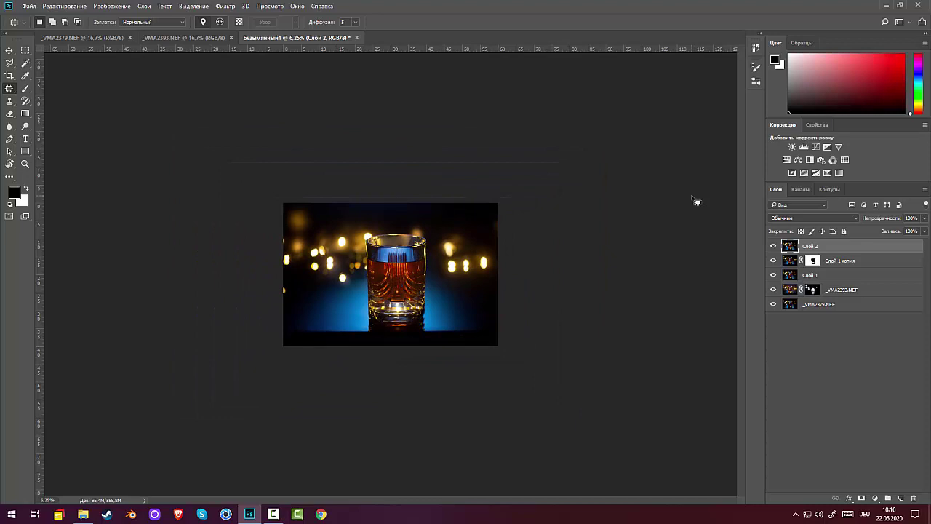
key(ctrl+plus)
key(ctrl+plus)
key(ctrl+plus)
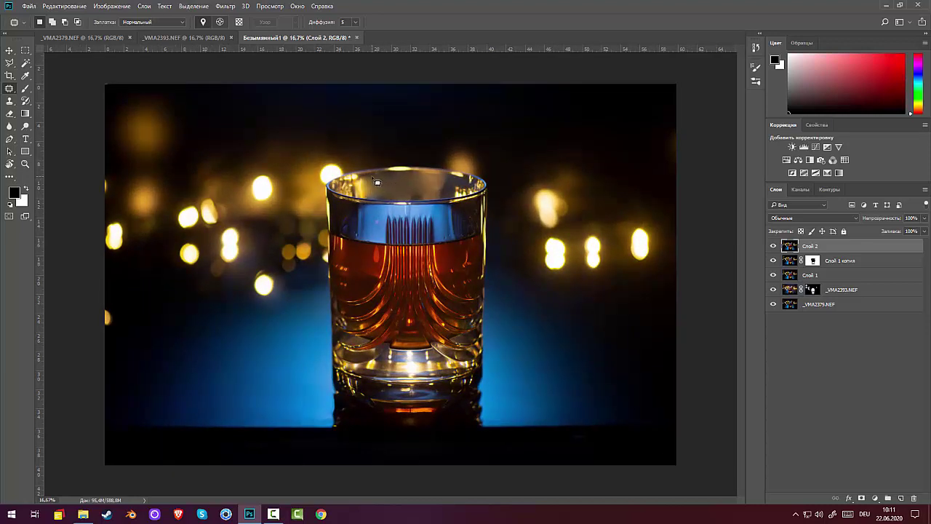
mouse_move(384, 182)
mouse_down()
mouse_move(418, 177)
mouse_move(419, 192)
mouse_move(435, 196)
mouse_move(434, 174)
mouse_move(402, 187)
mouse_move(433, 188)
mouse_move(419, 176)
mouse_move(389, 192)
mouse_up()
key(ctrl+d)
key(ctrl+d)
Step: Crop the image to remove the dark table strip below the glass and a narrow band along the upper edge
key(ctrl+minus)
key(ctrl+minus)
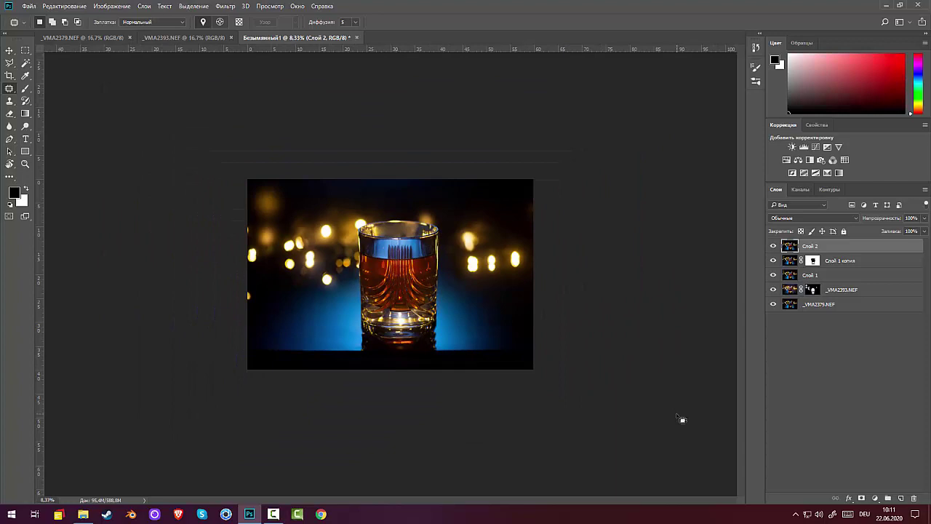
key(ctrl+plus)
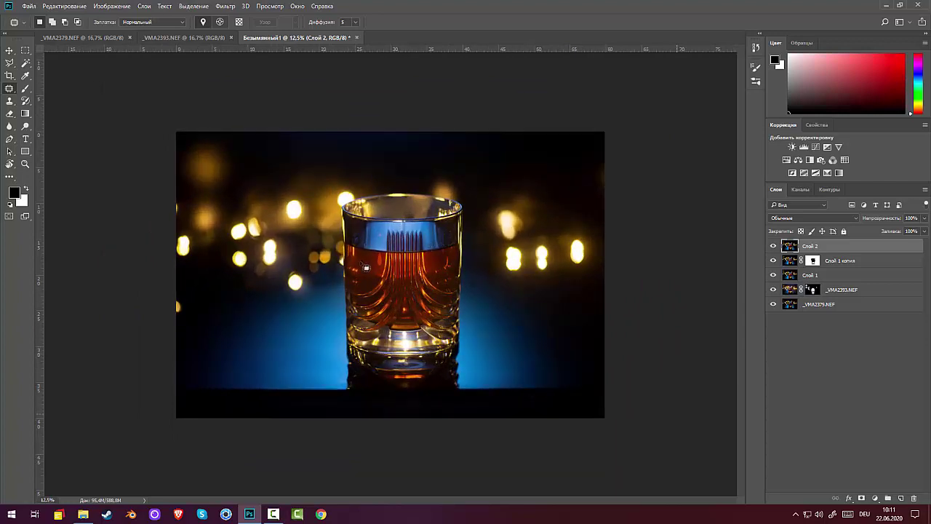
click(10, 75)
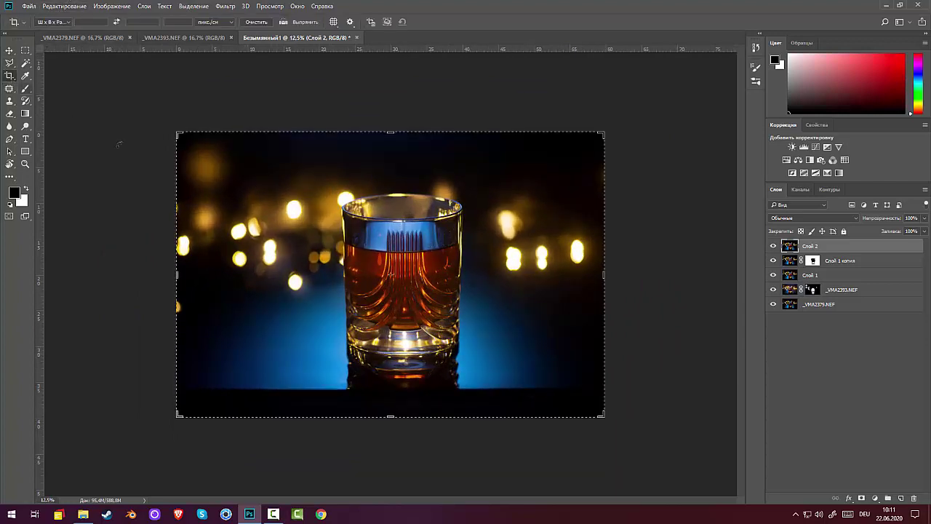
mouse_move(390, 418)
mouse_down()
mouse_move(390, 377)
mouse_move(391, 400)
mouse_up()
drag(391, 149, 391, 161)
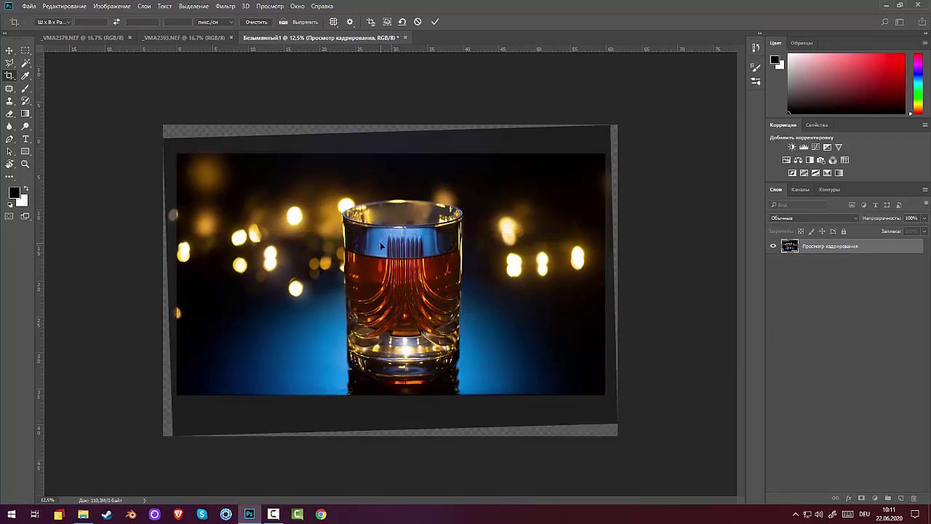
key(Return)
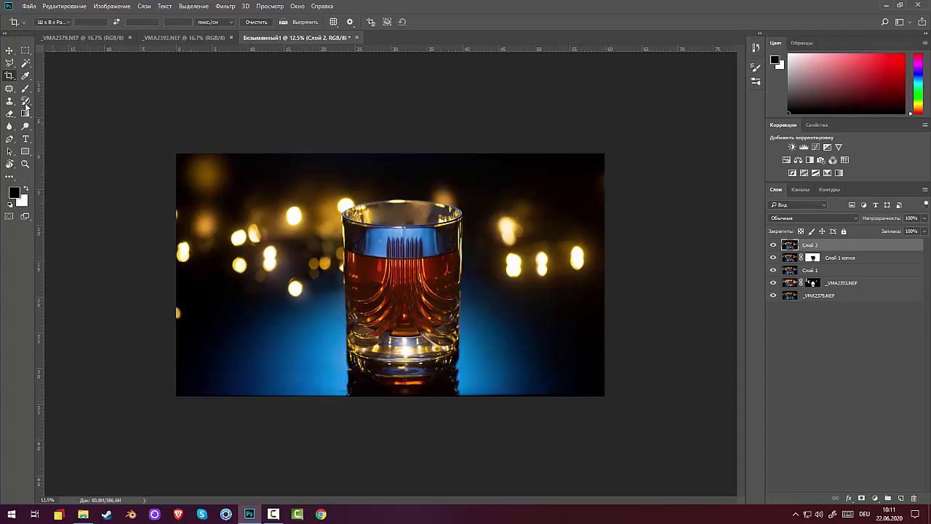
Step: Crop the image's right side to cut off the outermost light and trim the lower edge slightly
click(9, 77)
mouse_move(609, 278)
mouse_down()
mouse_move(618, 264)
mouse_move(595, 267)
mouse_up()
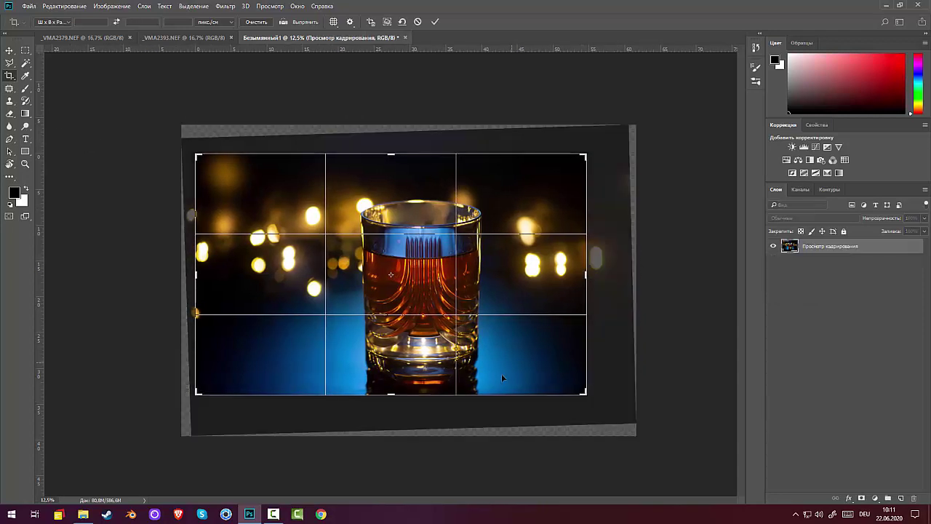
drag(391, 395, 390, 393)
double_click(399, 342)
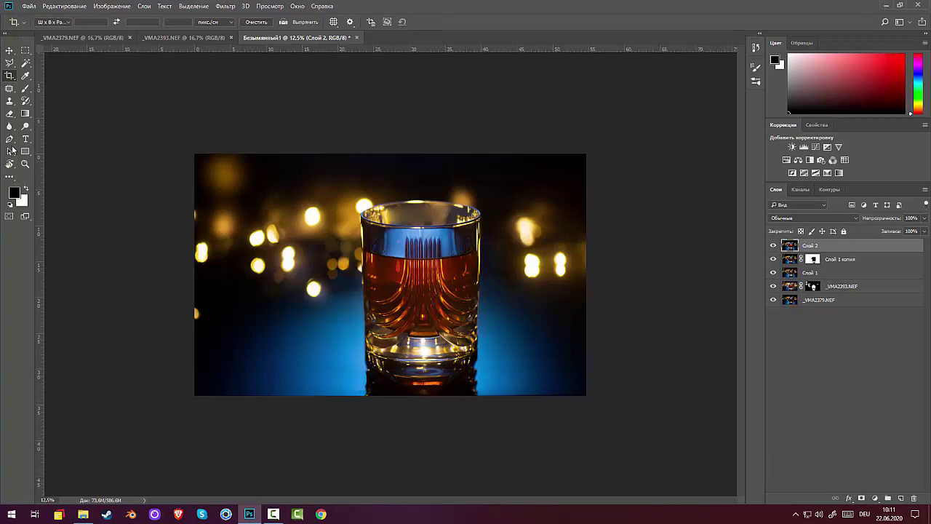
Step: Heal the small blemishes in the upper part of the glass above the liquid with the Spot Healing Brush
click(9, 101)
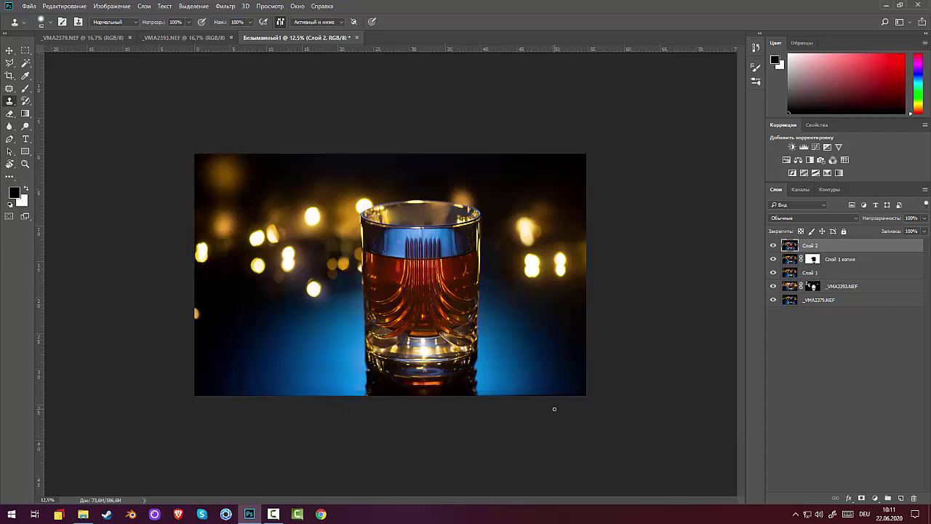
key(ctrl+plus)
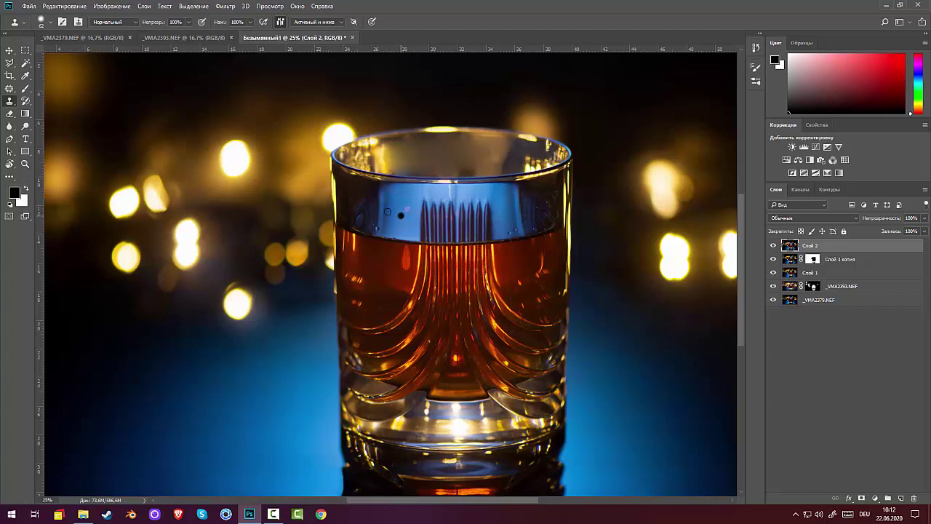
right_click(12, 91)
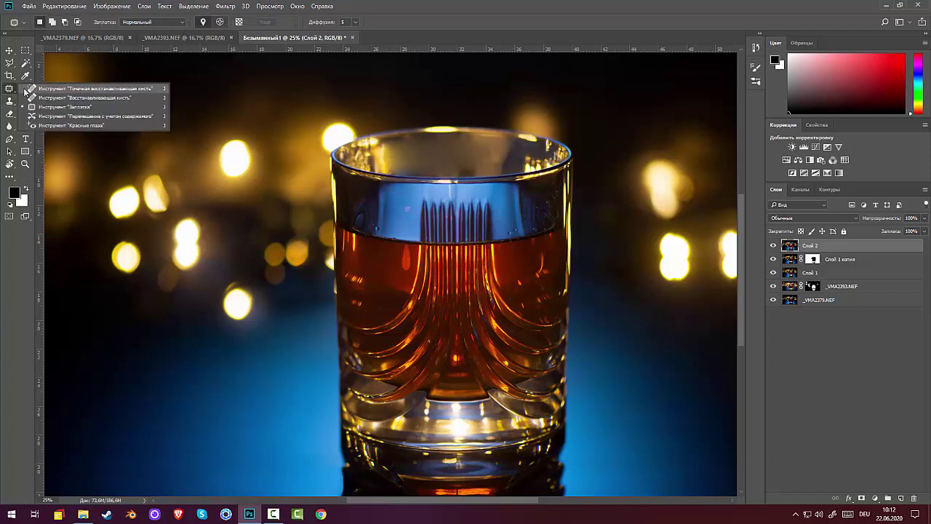
click(38, 91)
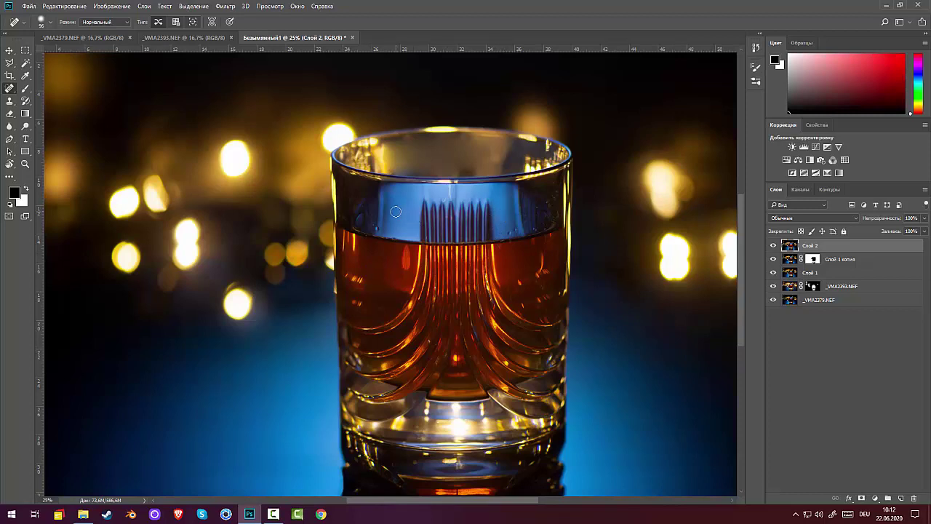
click(490, 157)
click(489, 147)
click(495, 154)
key(ctrl+minus)
key(ctrl+minus)
key(ctrl+minus)
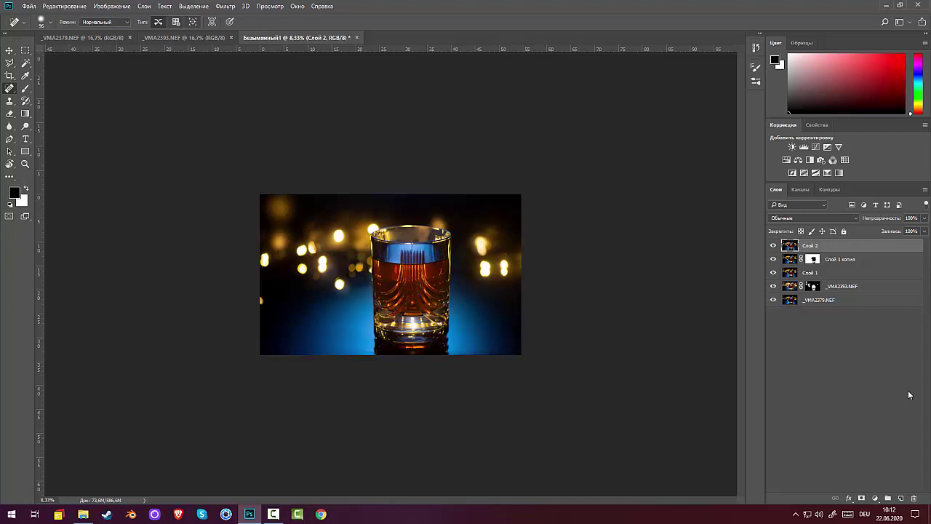
key(ctrl+plus)
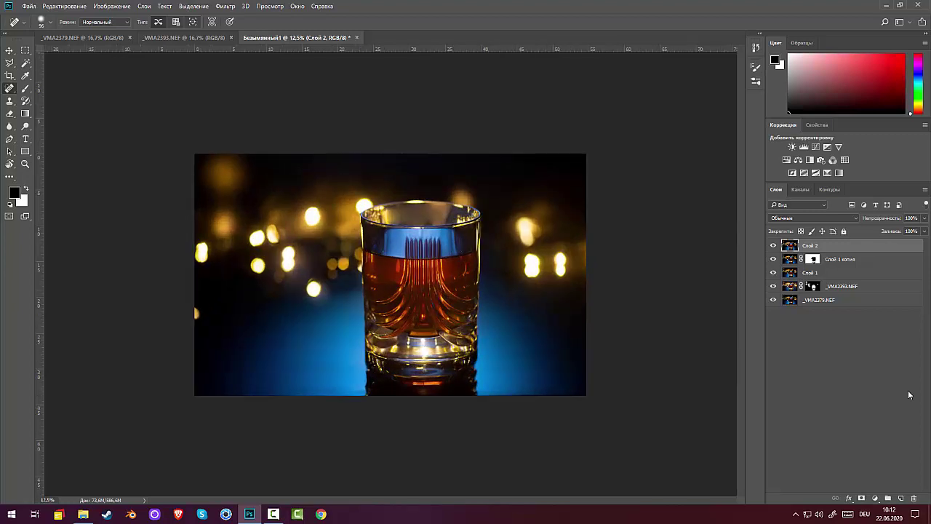
key(ctrl+plus)
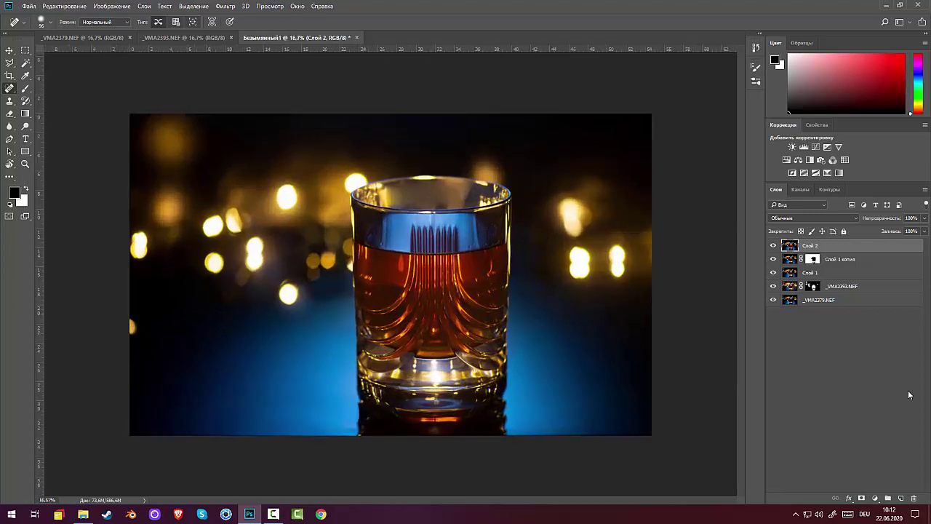